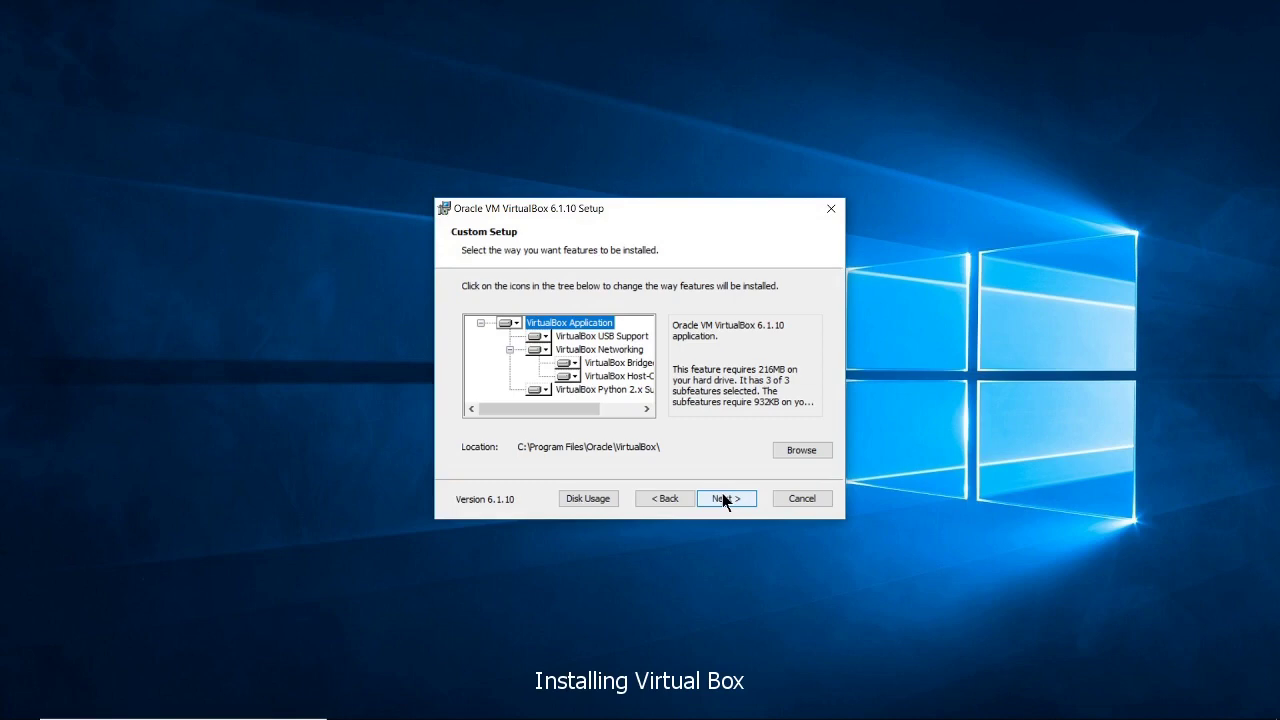
Install VirtualBox 6.1.10 with the default features and shortcuts, then launch it
click(722, 497)
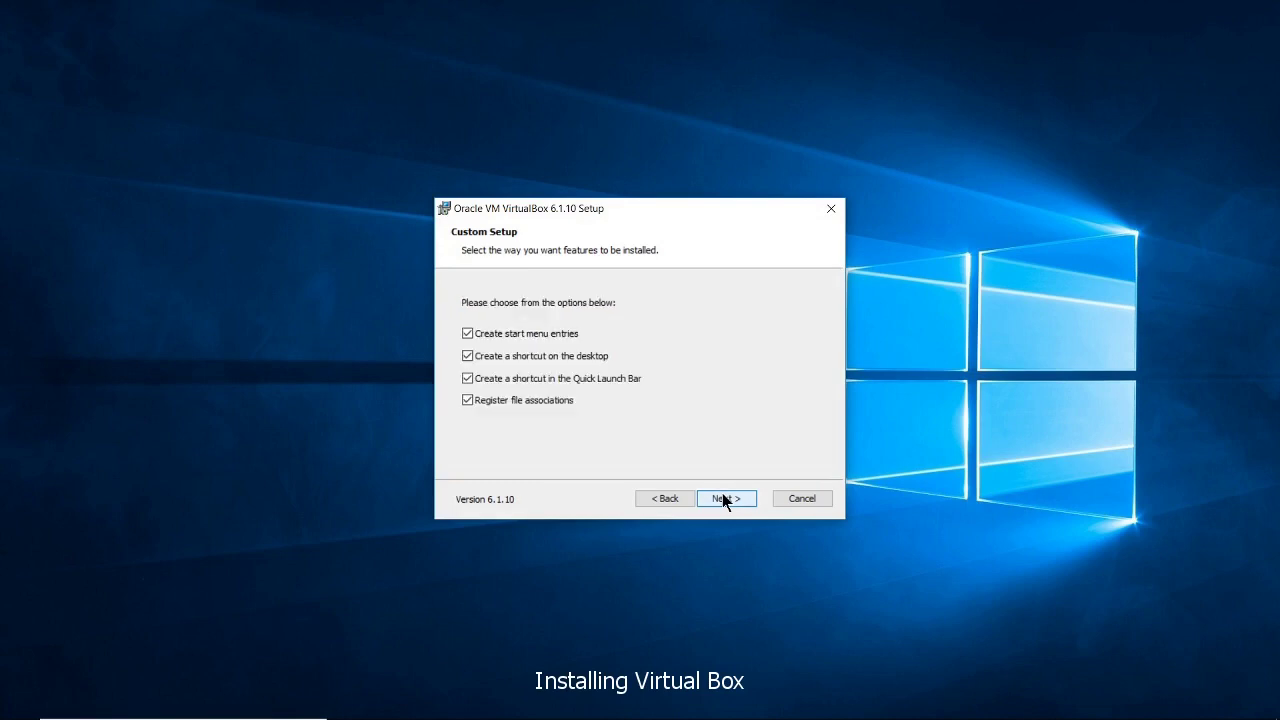
click(723, 498)
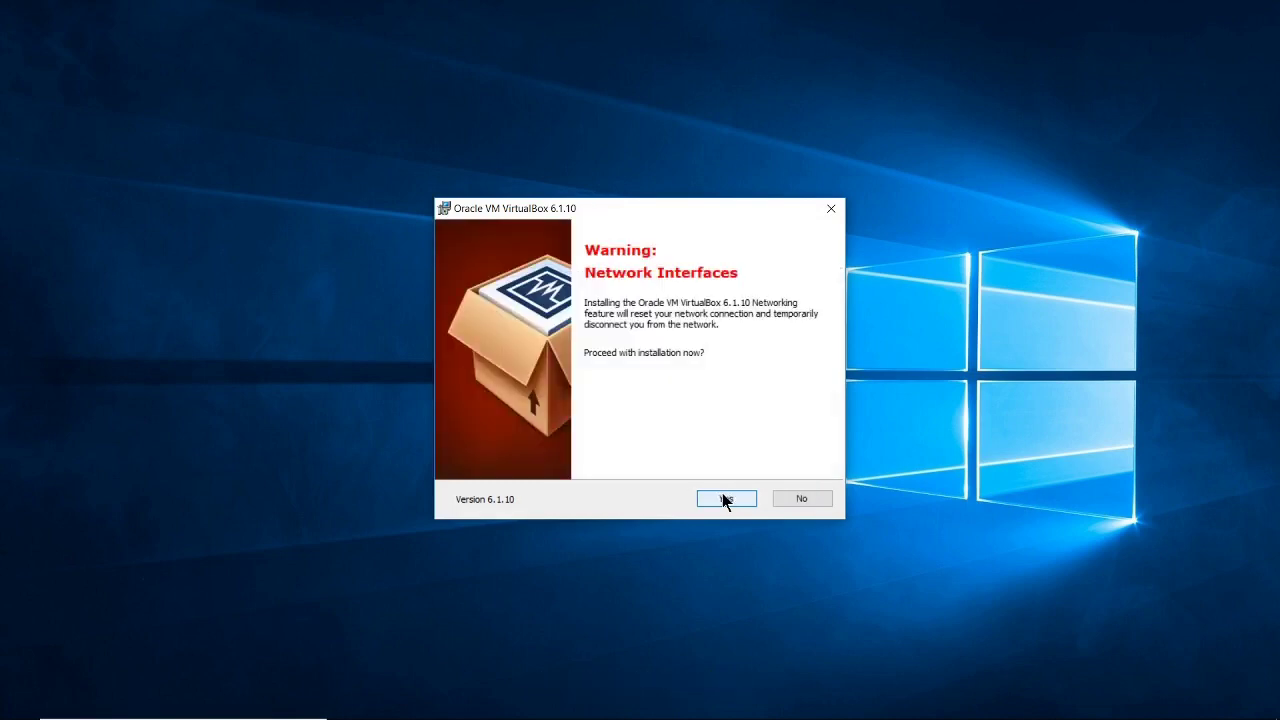
click(724, 499)
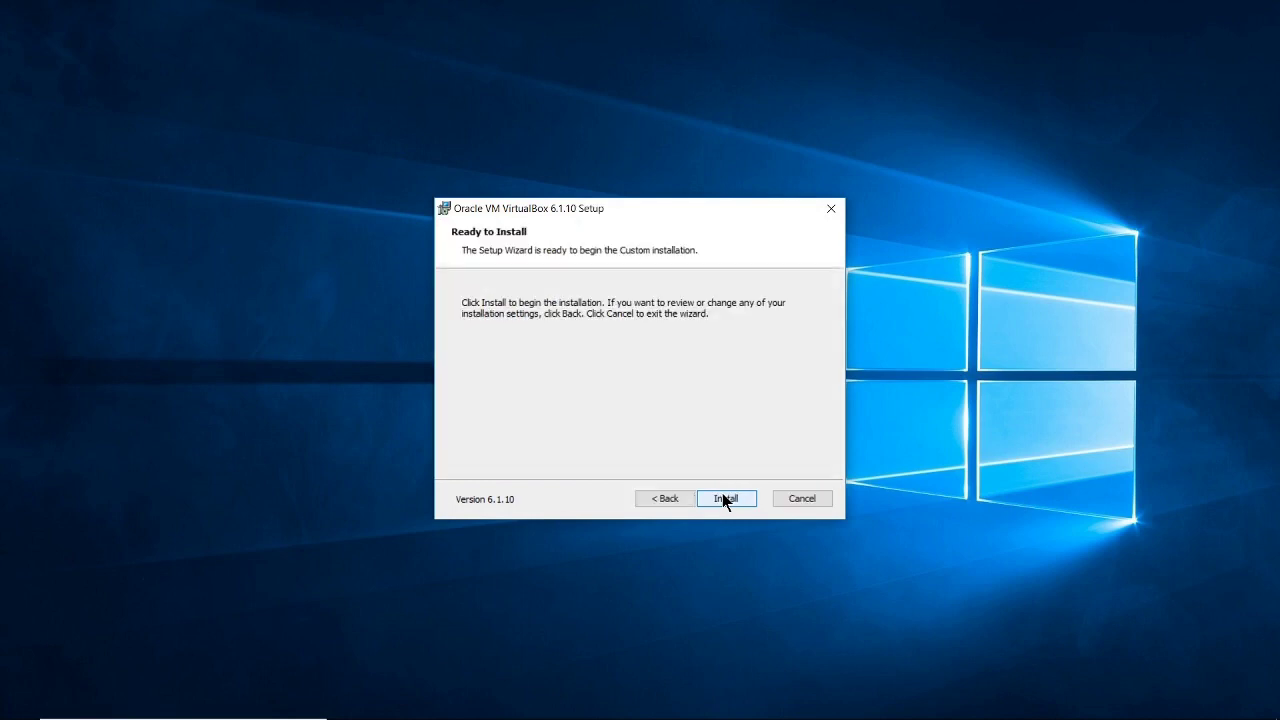
click(722, 497)
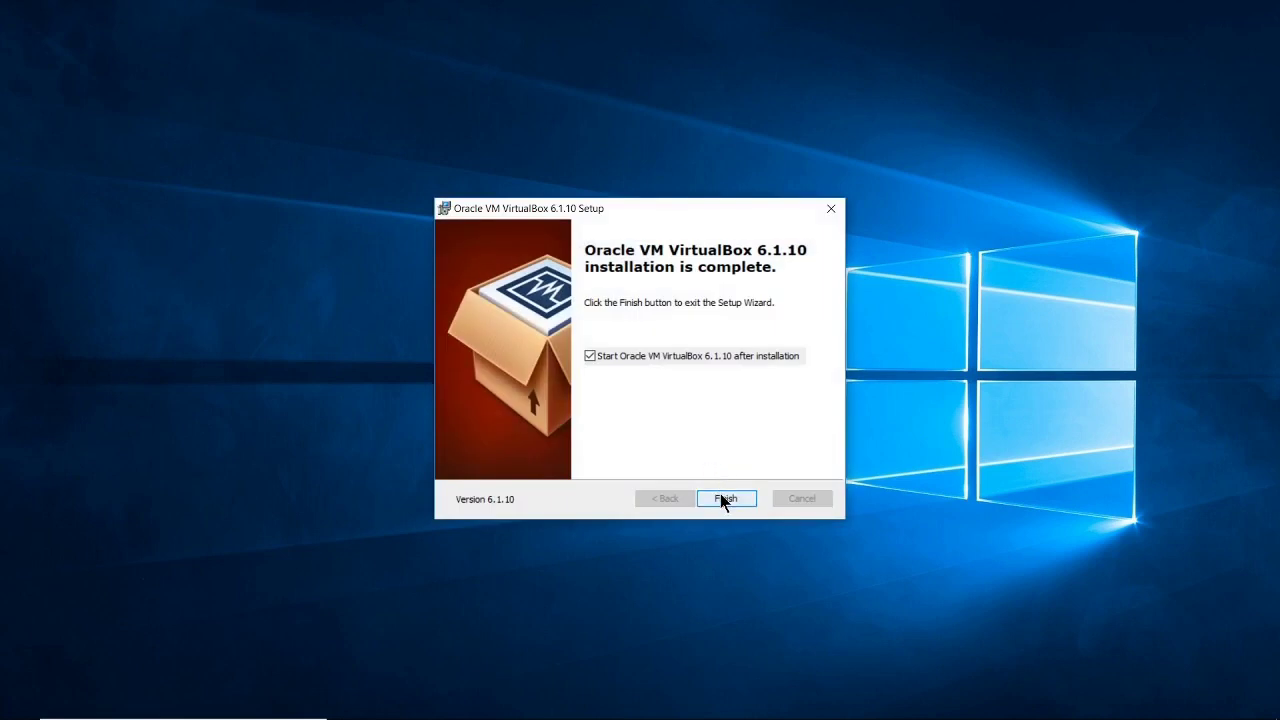
click(724, 499)
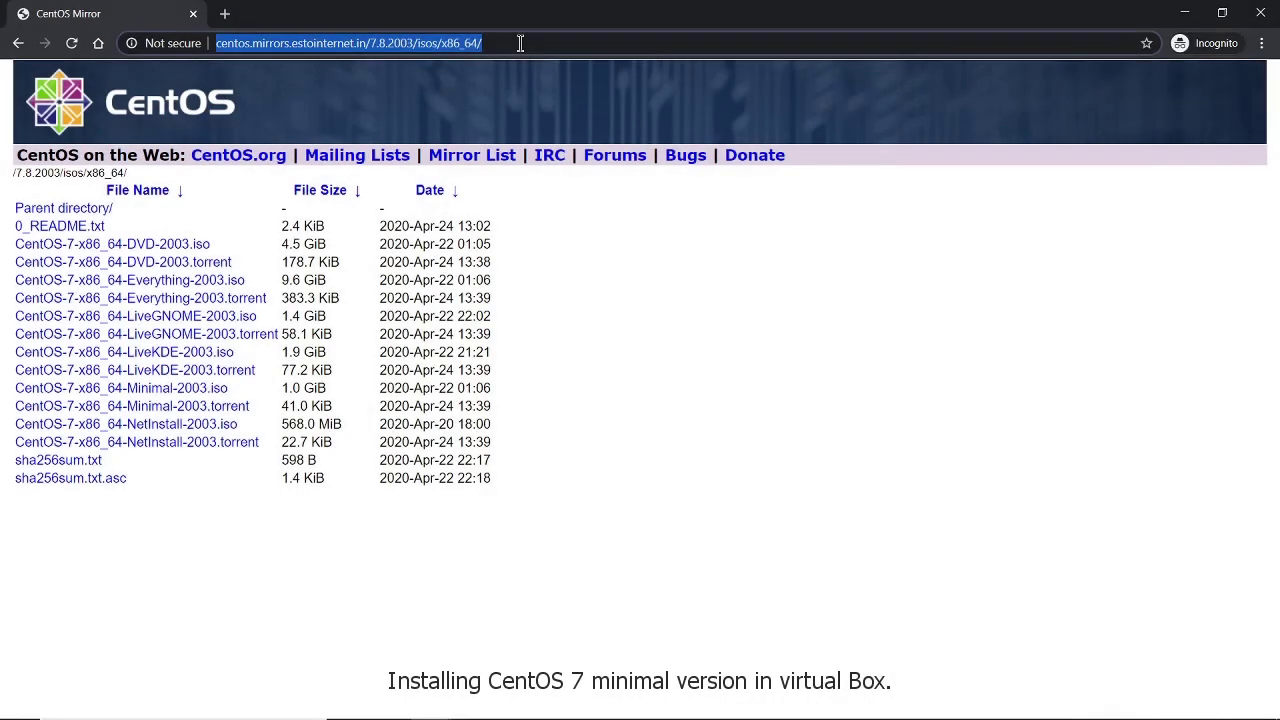
drag(243, 391, 17, 391)
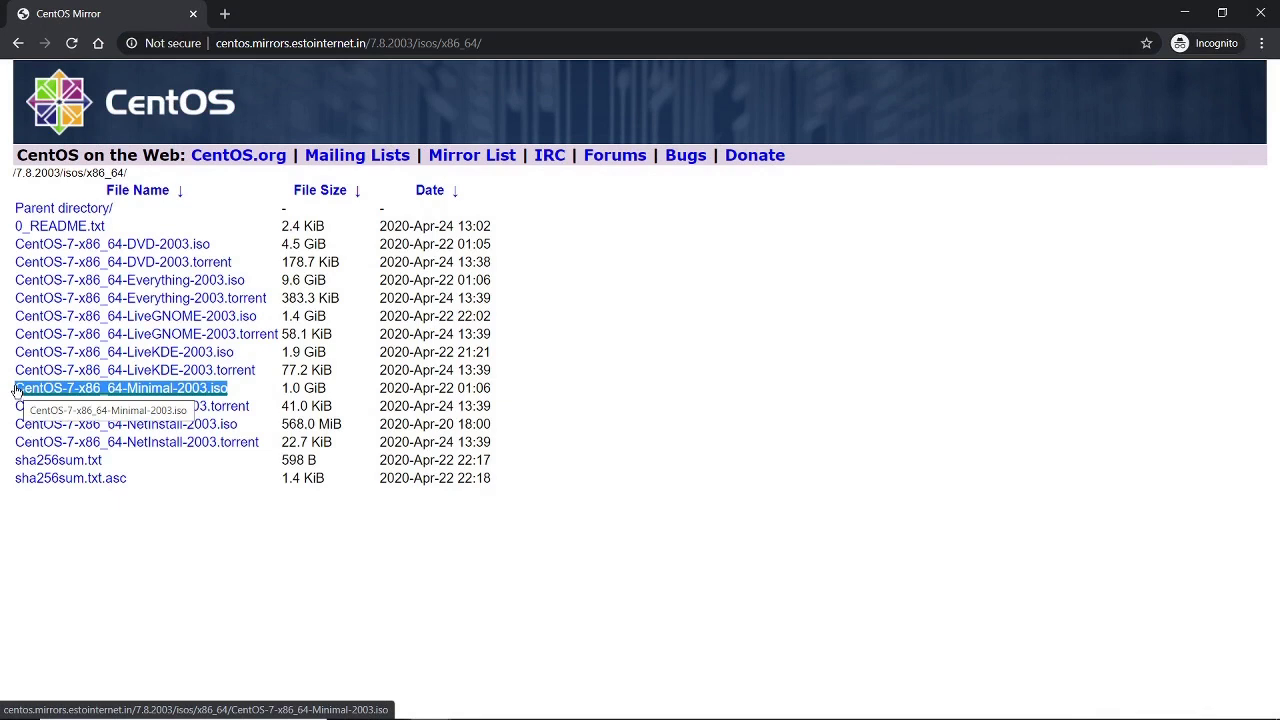
click(640, 364)
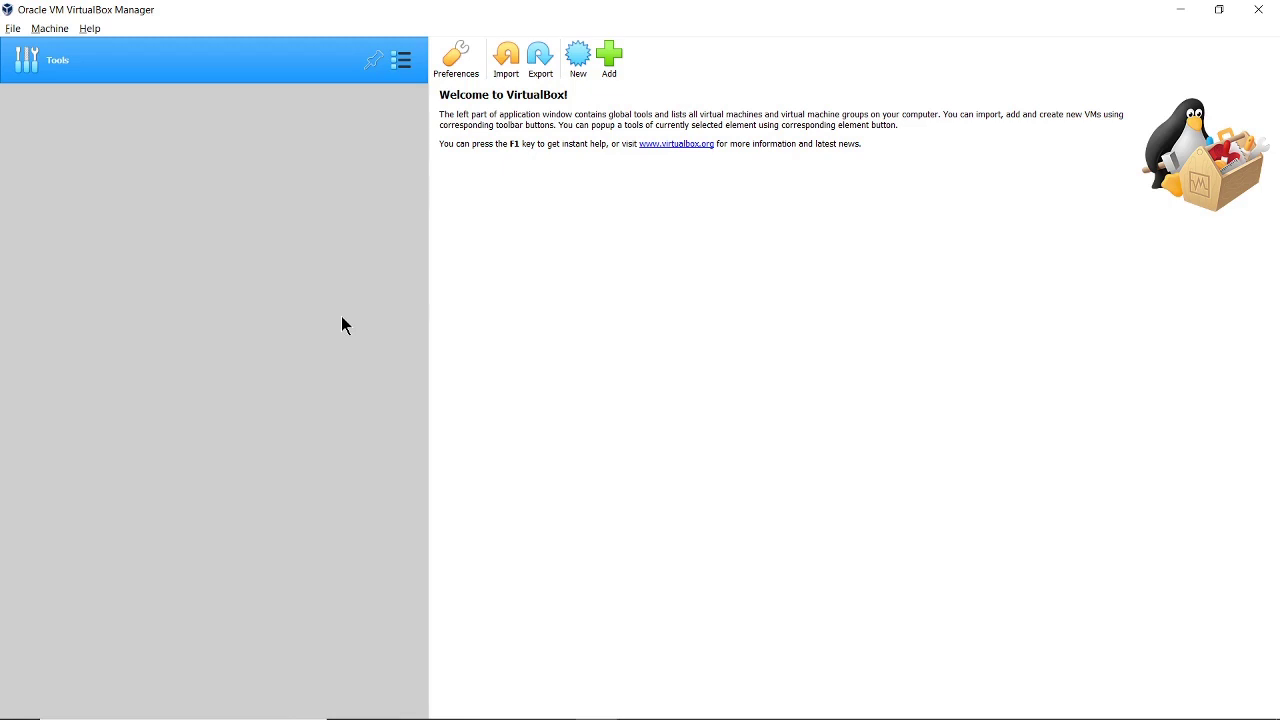
Start a new Linux Red Hat (64-bit) machine named centos7, stored in E:\Centos7Minimal
click(577, 70)
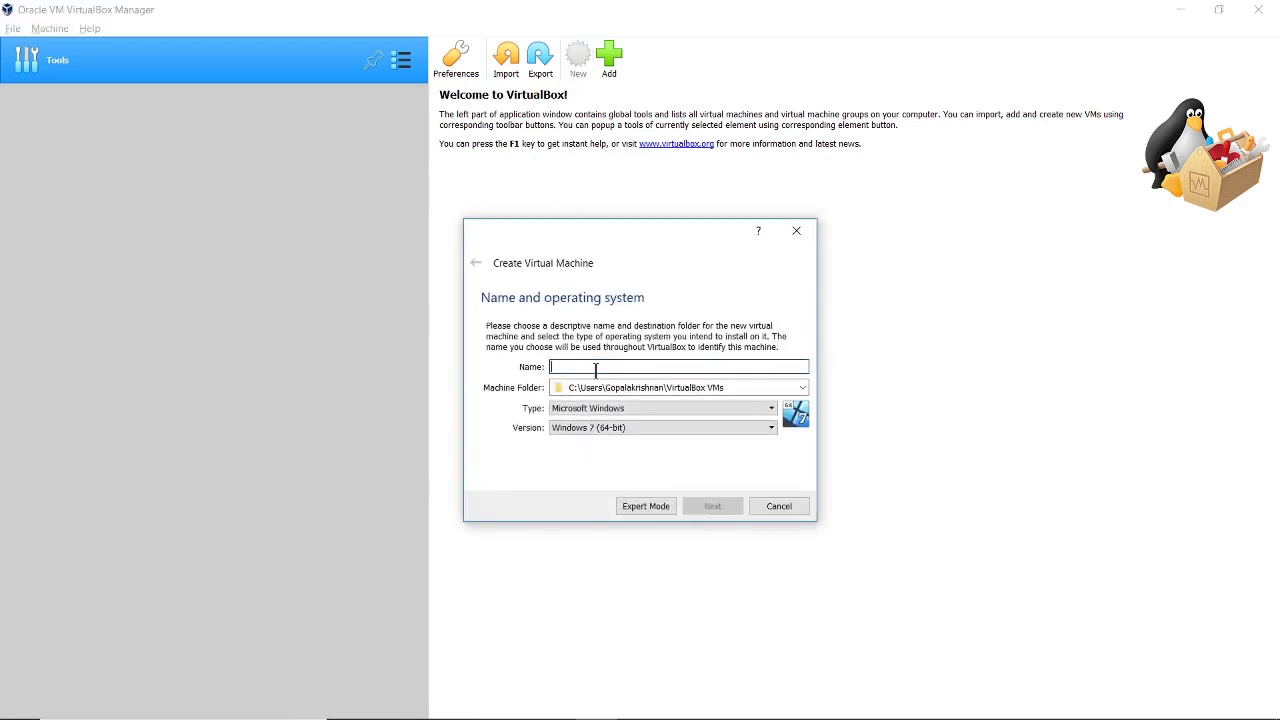
text(centos7)
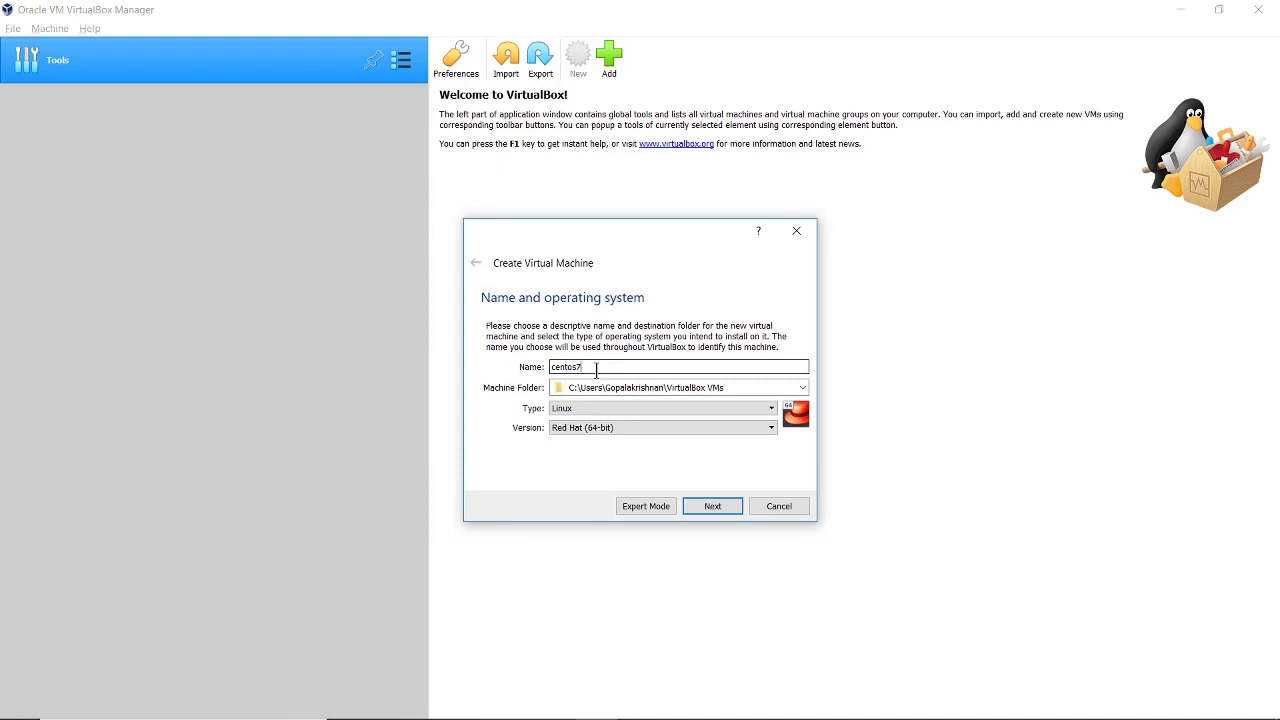
click(802, 388)
click(671, 424)
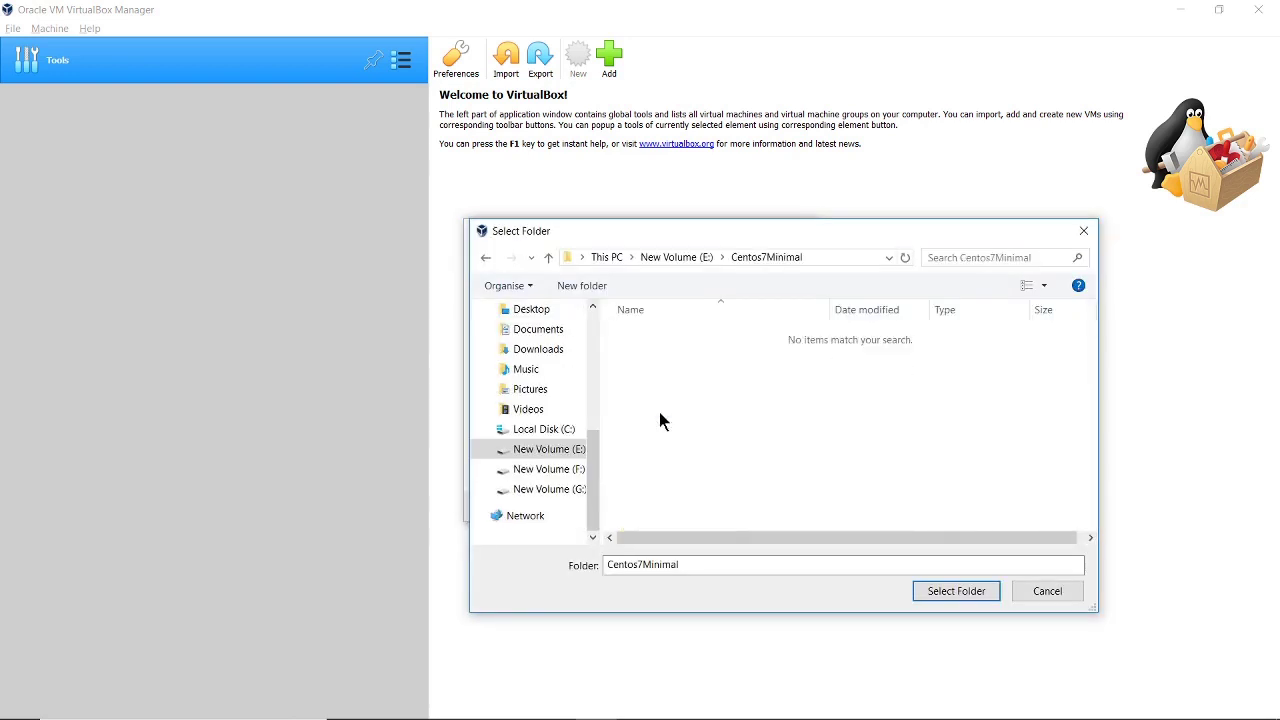
click(940, 592)
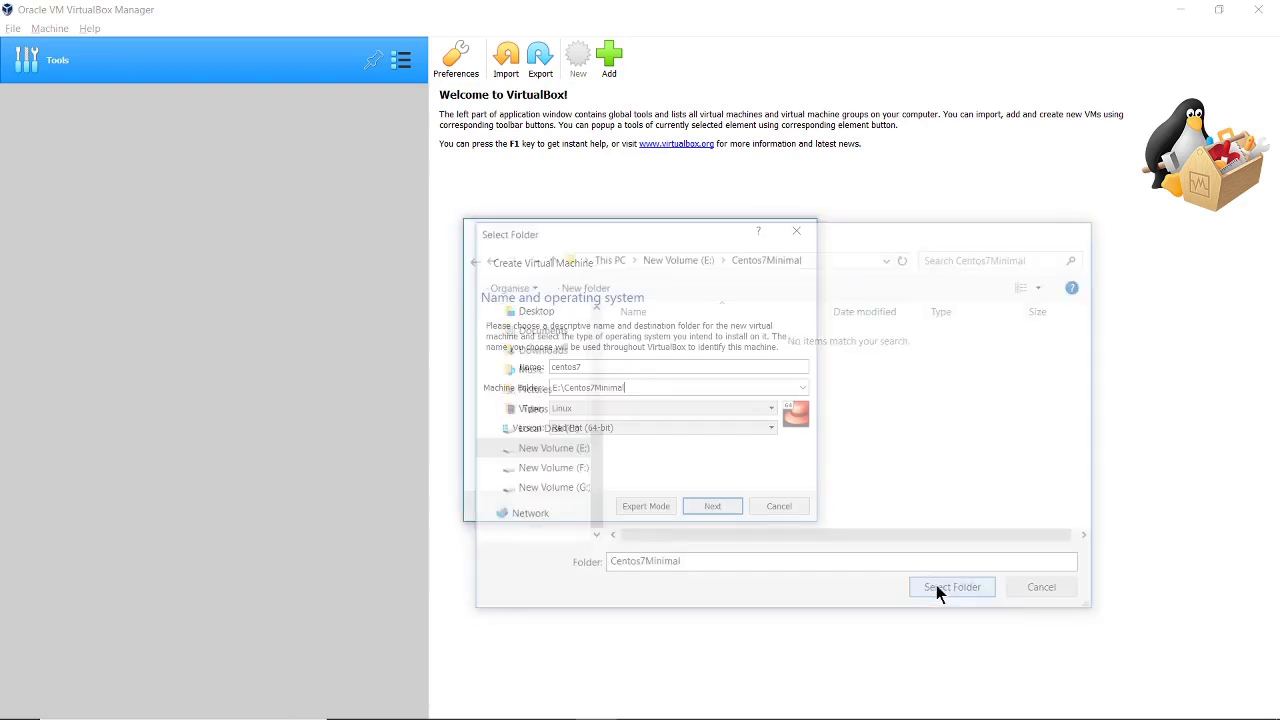
Keep 1024 MB memory and create a dynamically allocated 8.00 GB VDI disk for centos7
click(711, 507)
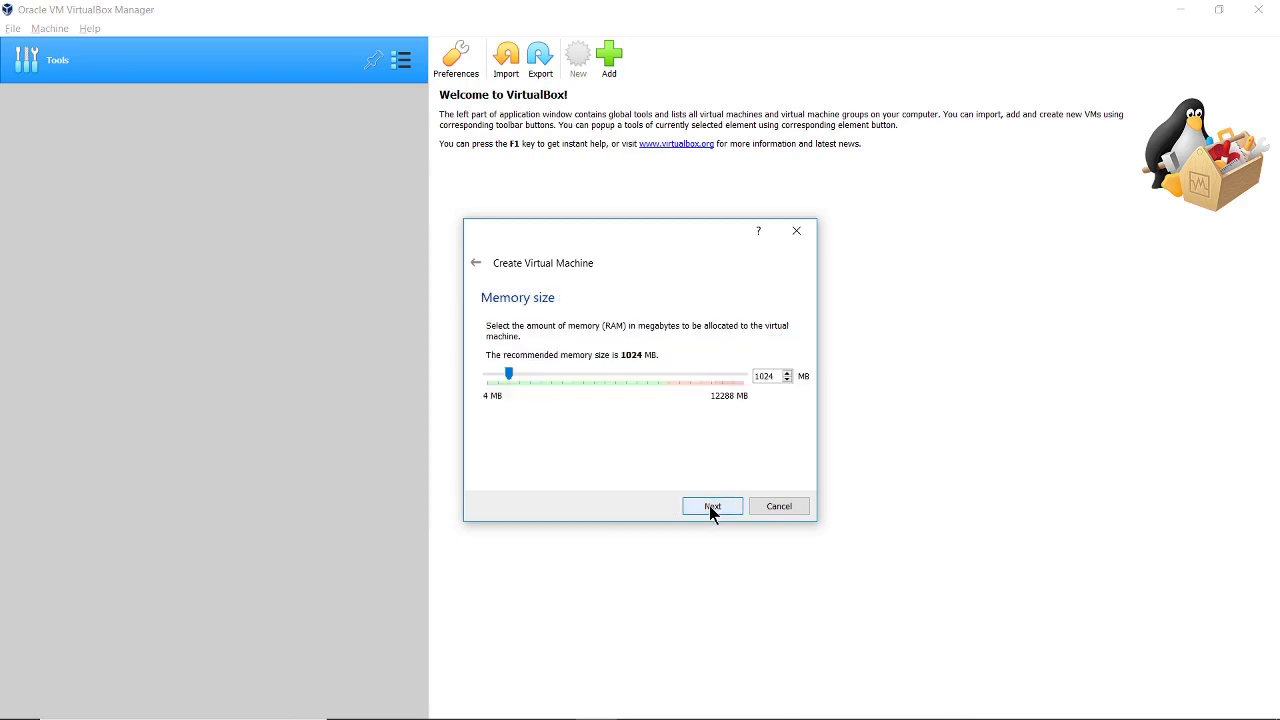
click(711, 507)
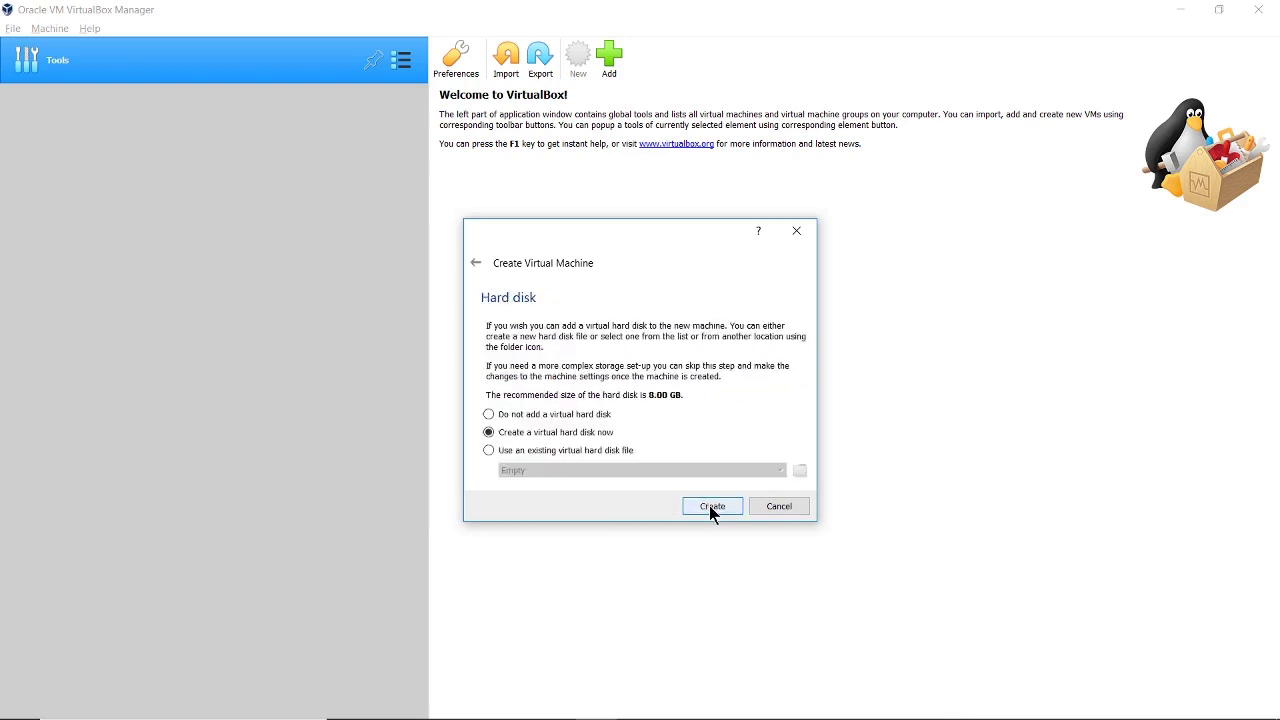
click(713, 507)
click(711, 529)
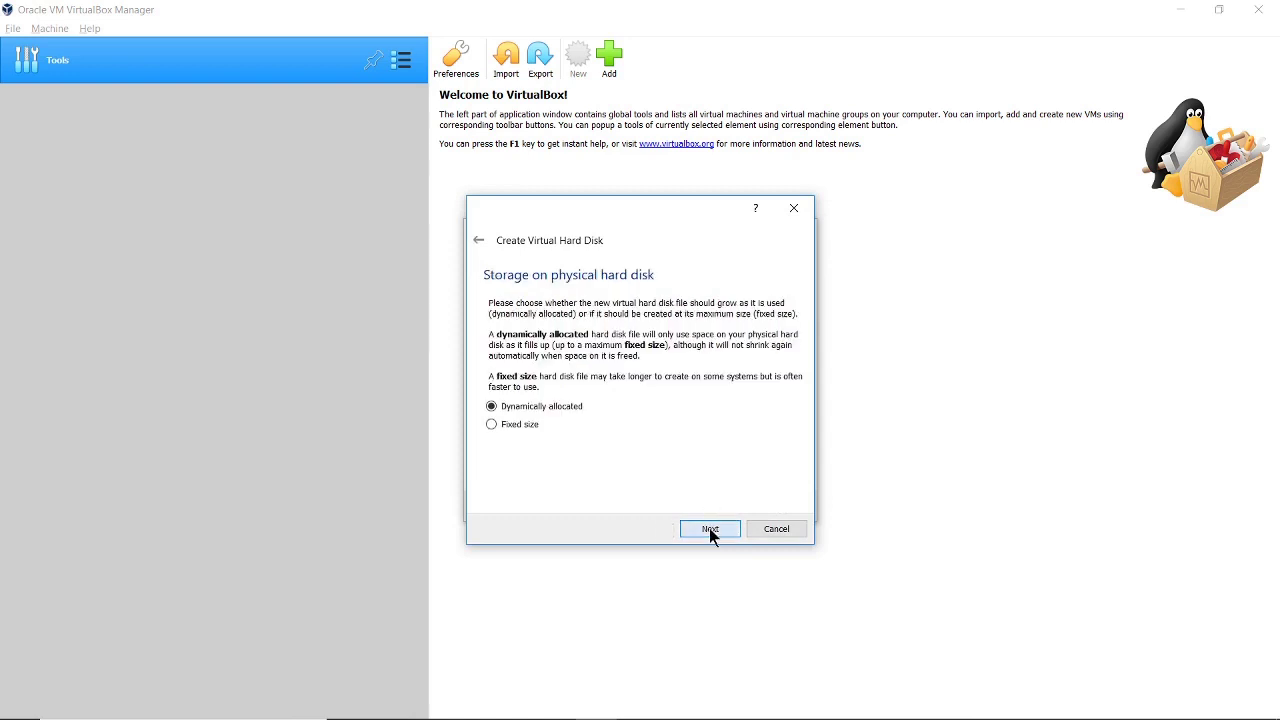
click(711, 529)
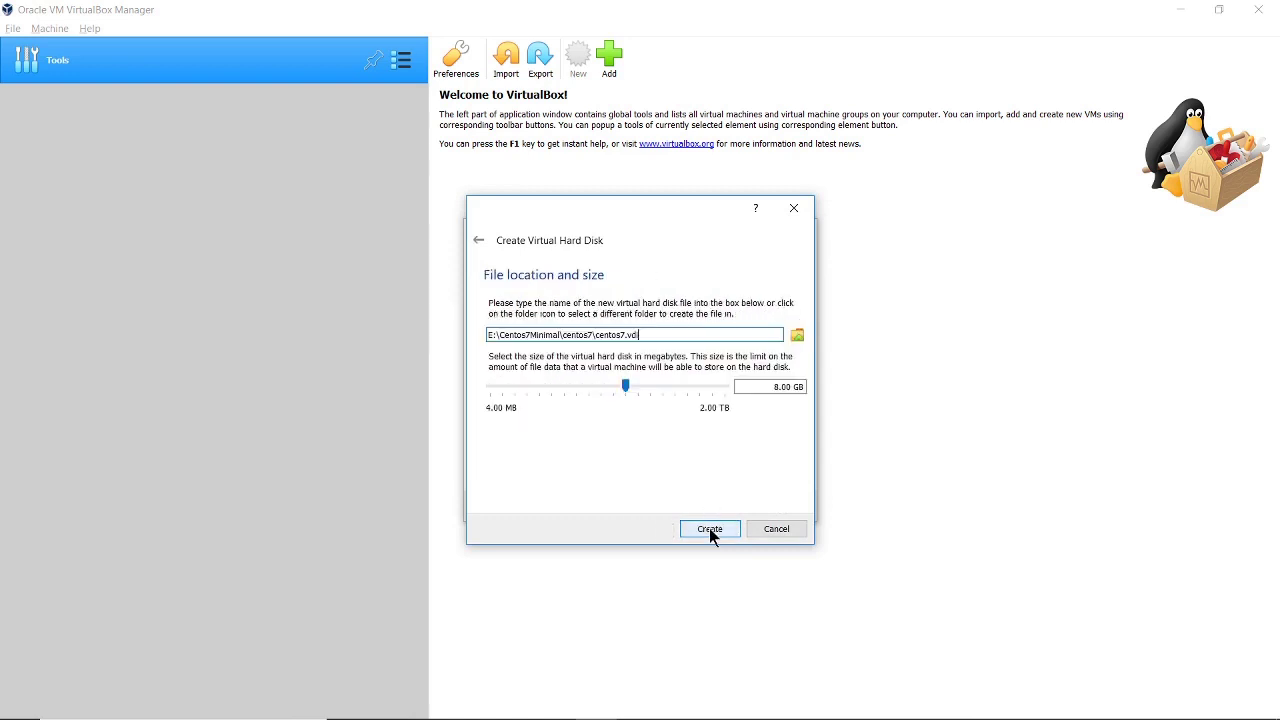
click(711, 530)
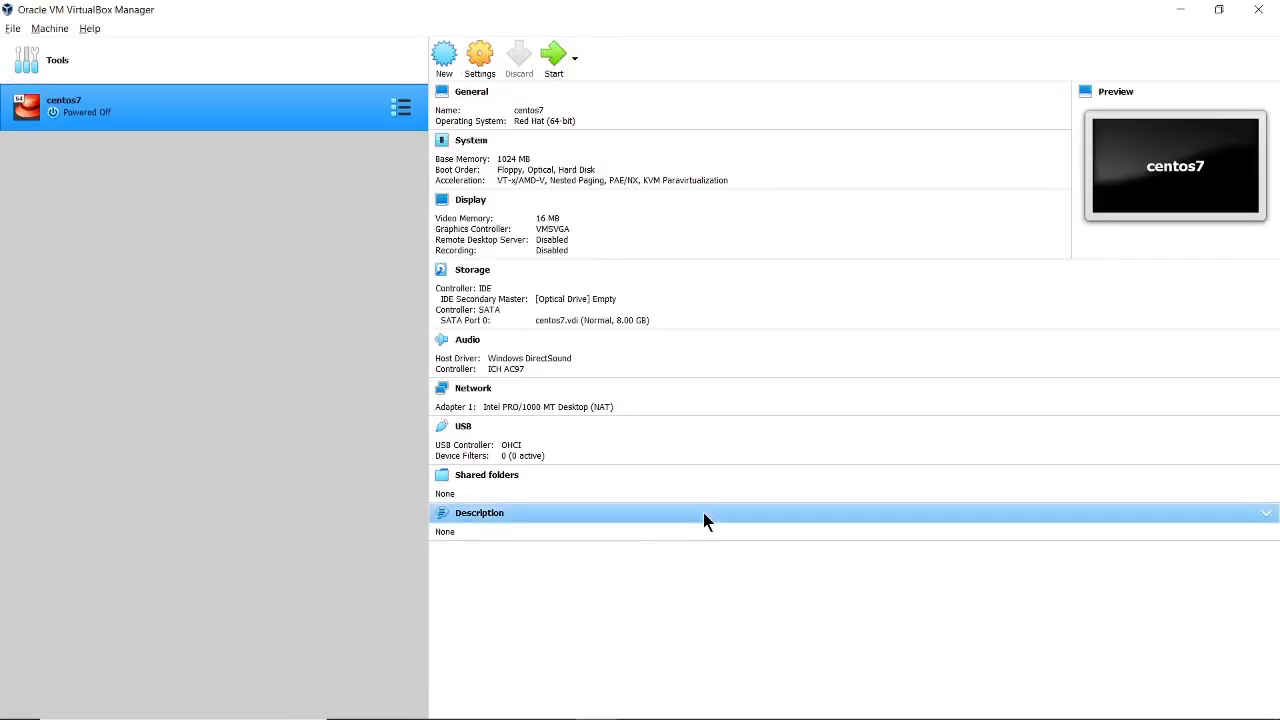
Open centos7's settings and set the processor count to 2 under System > Processor
right_click(183, 105)
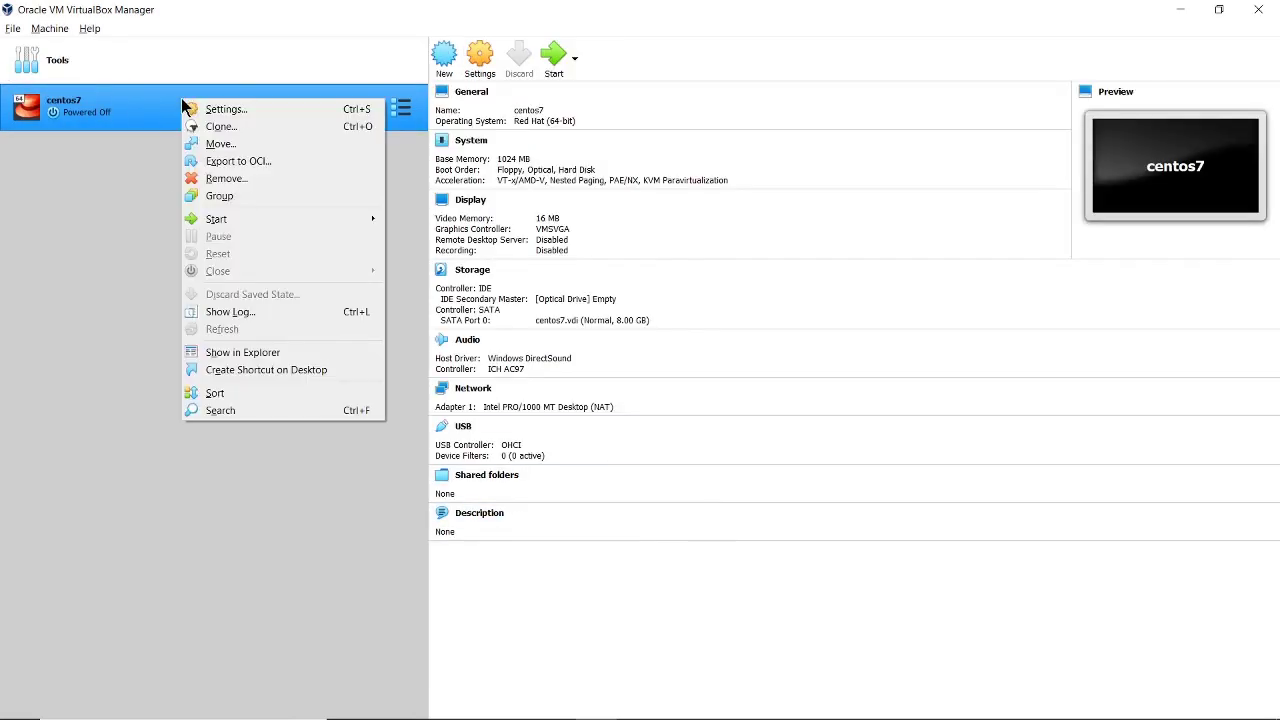
click(218, 111)
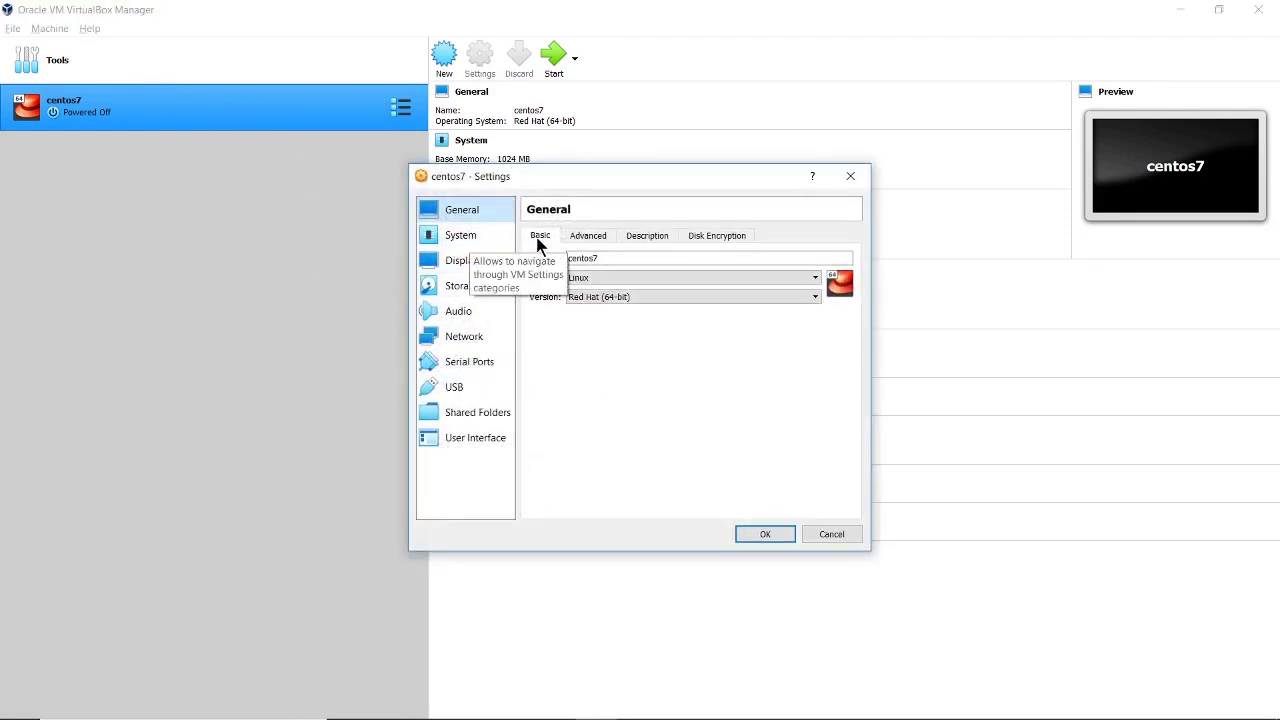
click(589, 237)
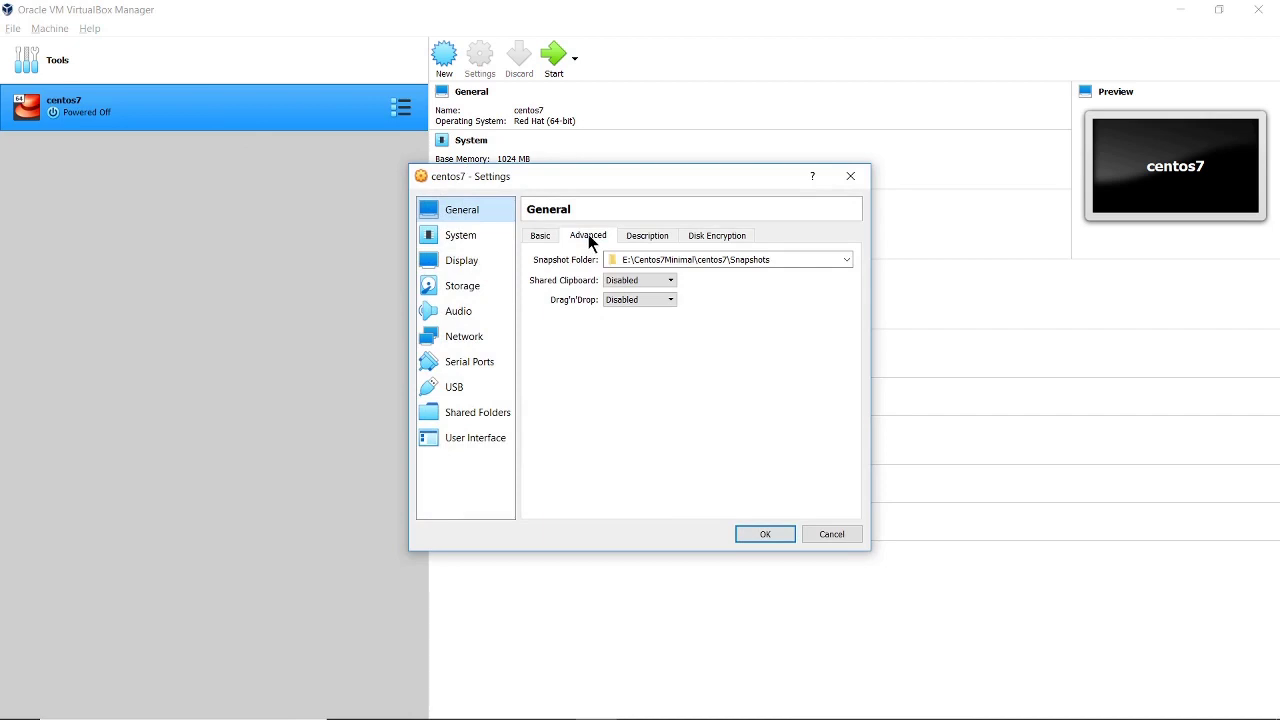
click(540, 237)
click(476, 240)
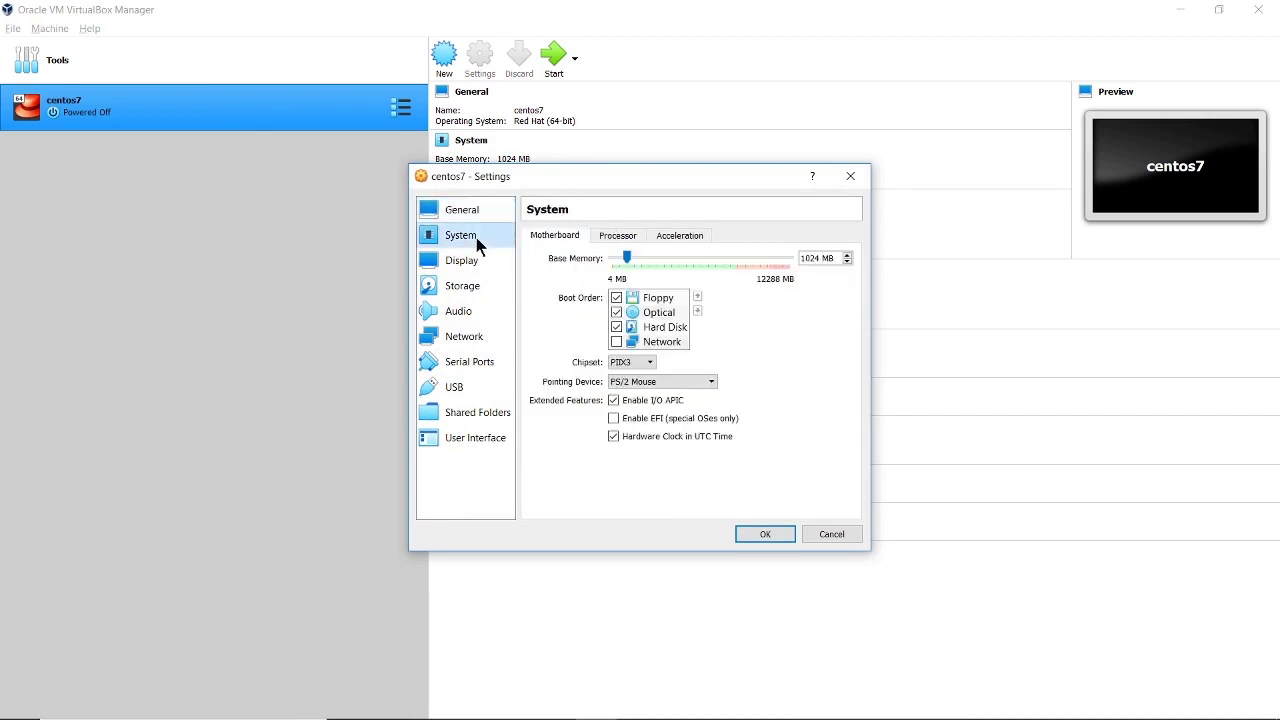
click(617, 236)
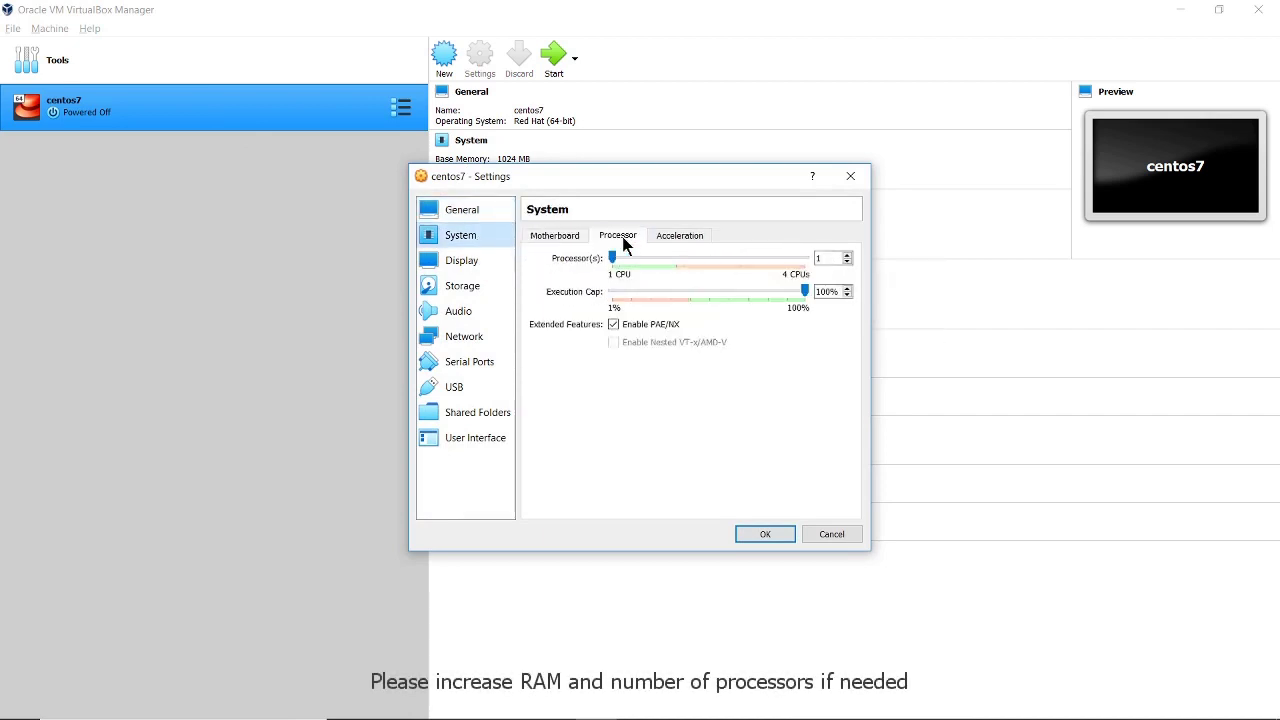
click(847, 255)
click(557, 240)
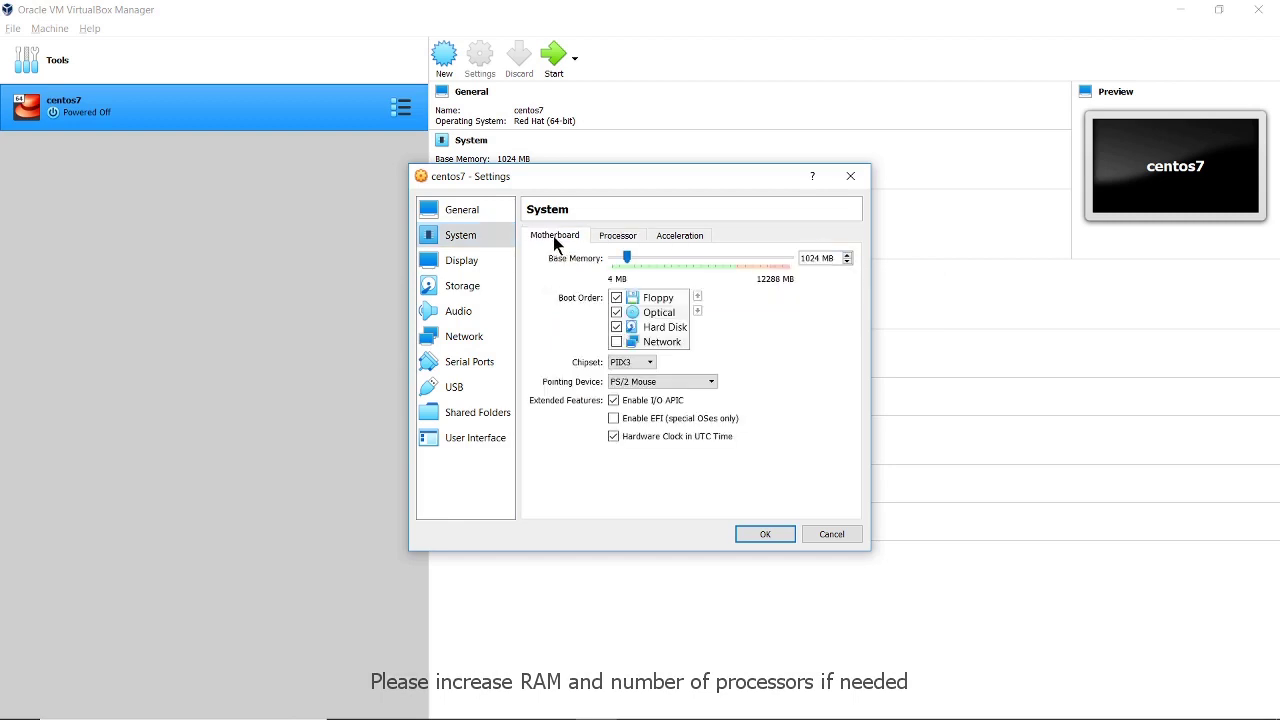
click(472, 261)
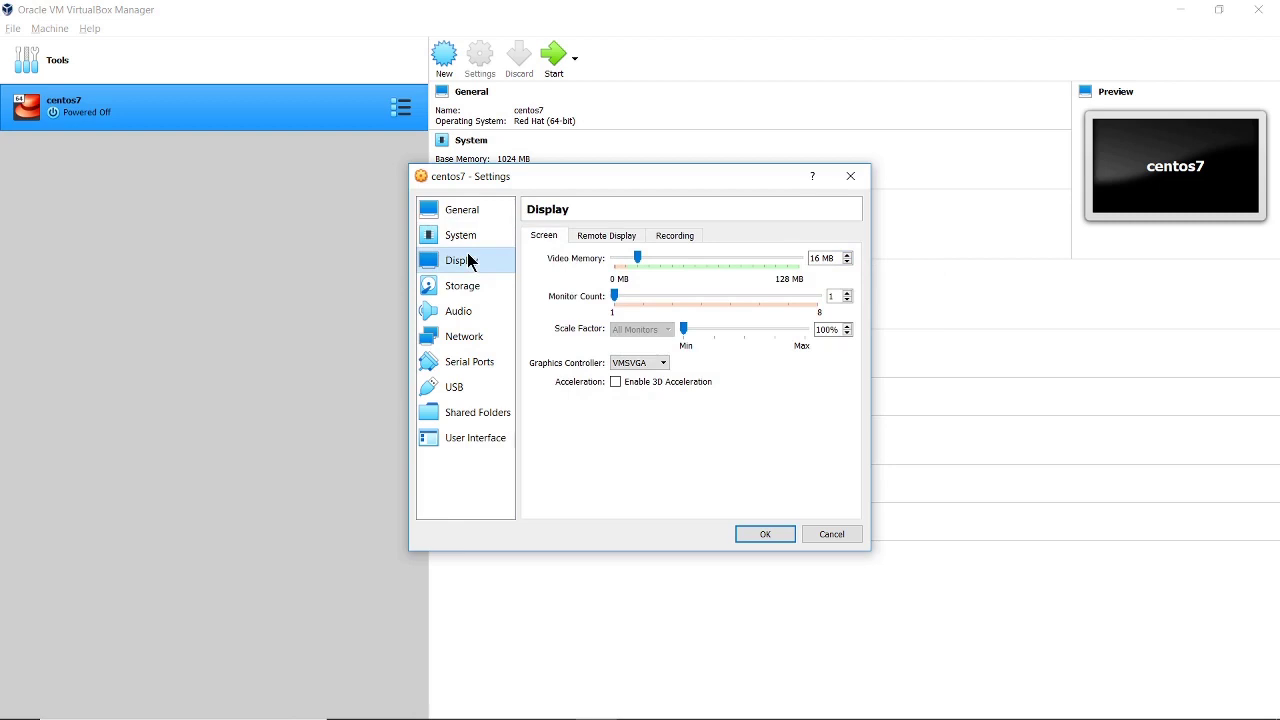
click(471, 284)
Add an optical drive on the IDE controller loaded with CentOS-7-x86_64-Minimal-2003.iso
click(622, 270)
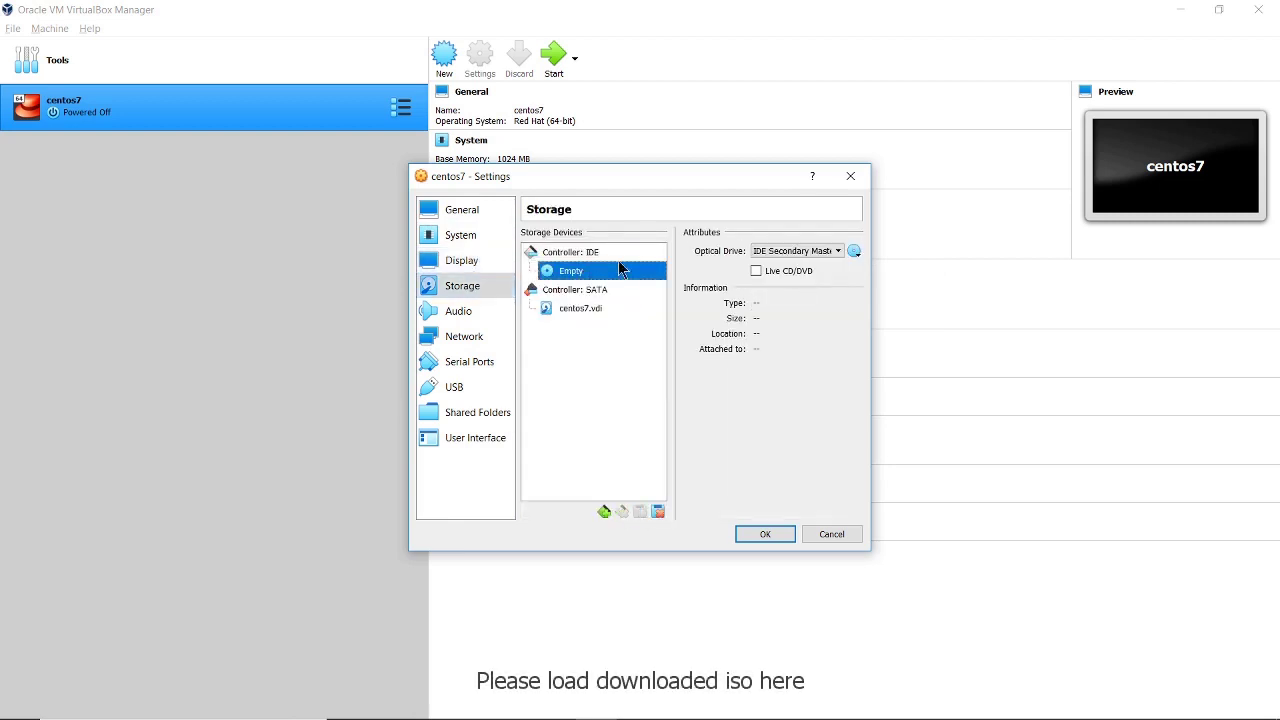
click(625, 256)
click(644, 252)
click(495, 366)
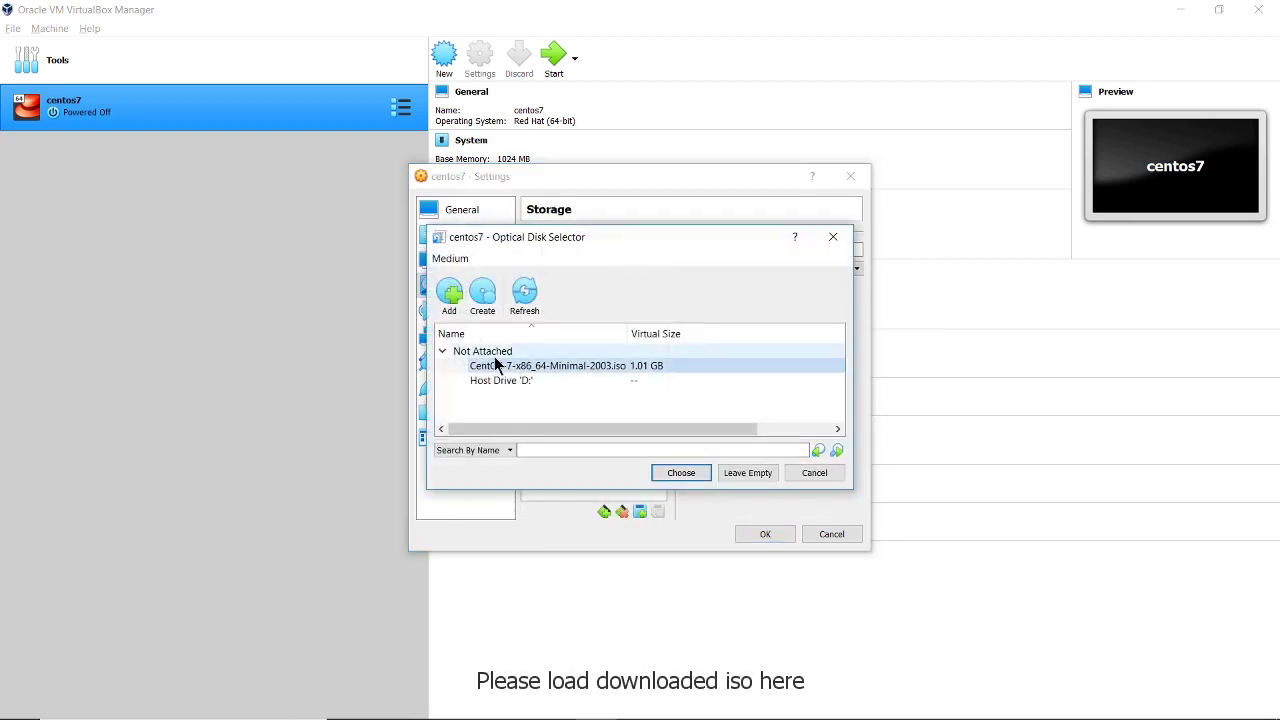
click(449, 292)
click(636, 366)
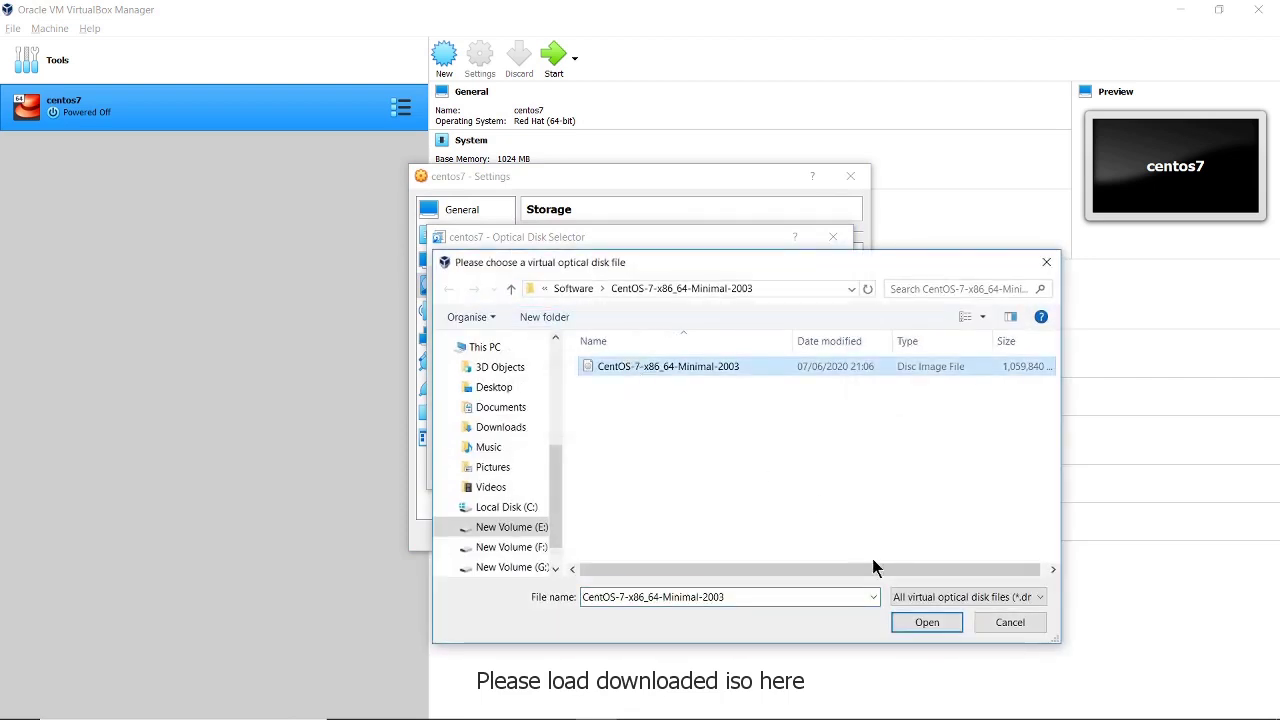
click(927, 622)
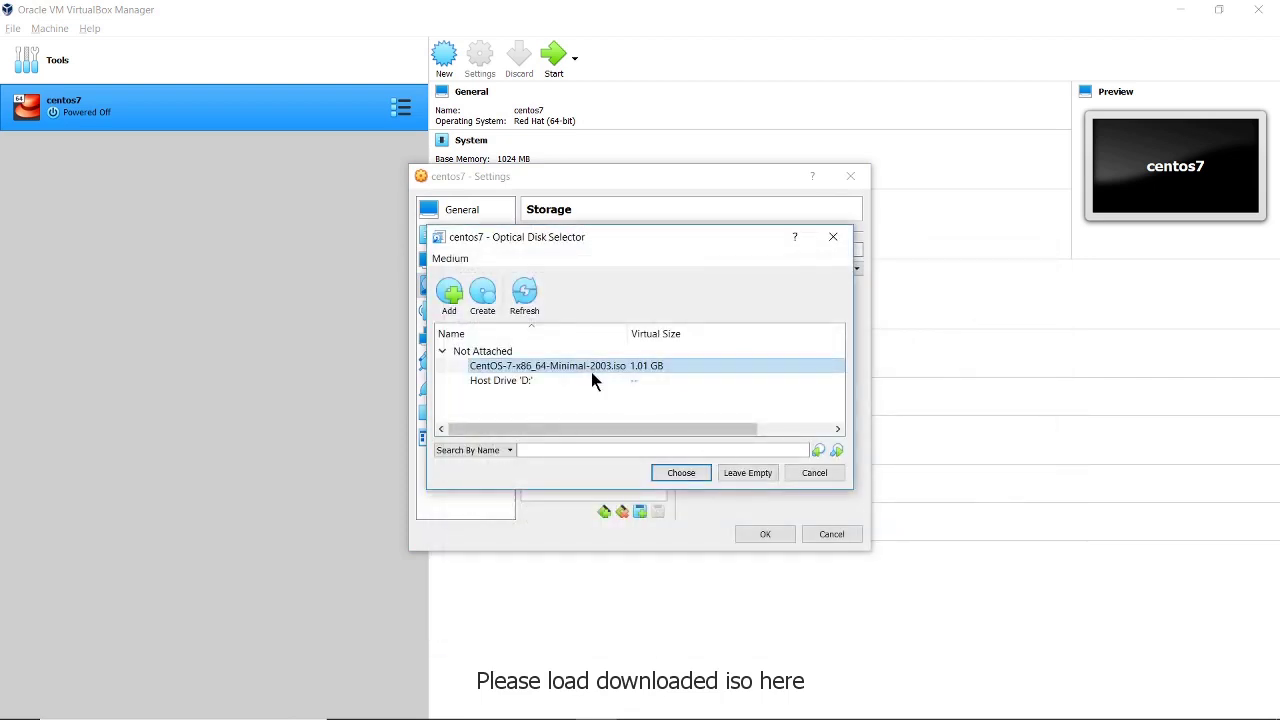
click(667, 472)
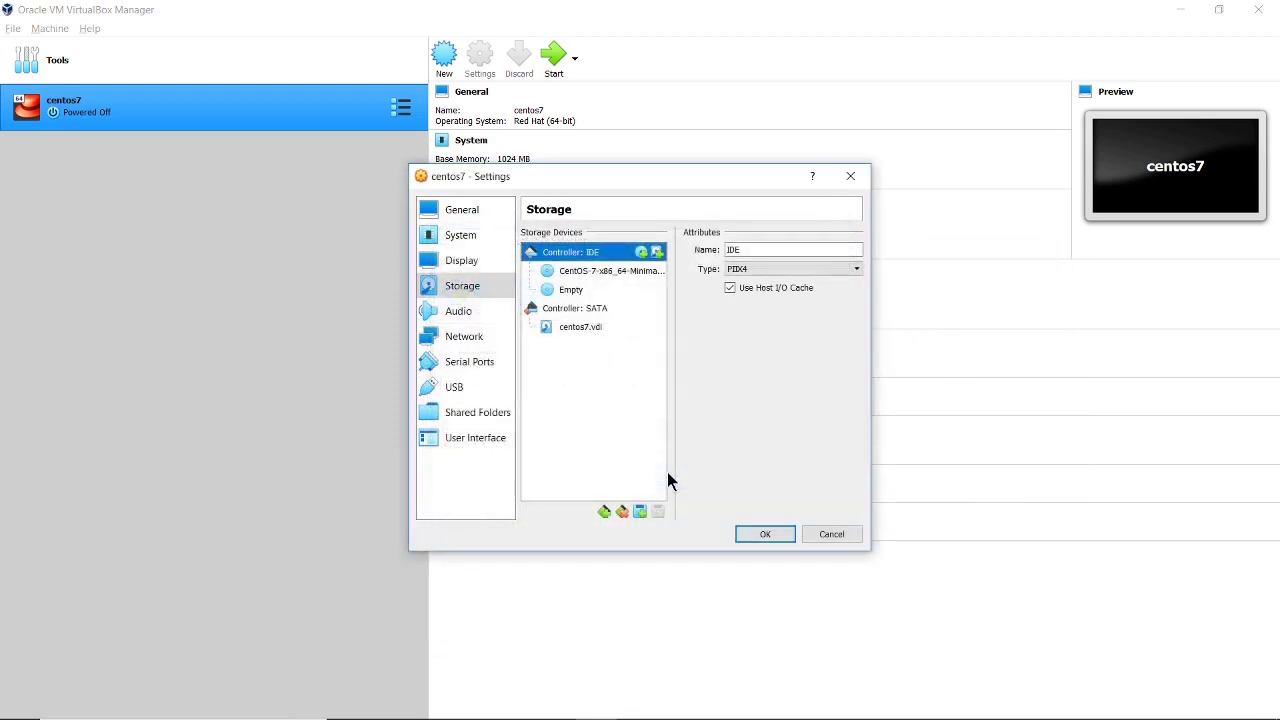
click(470, 314)
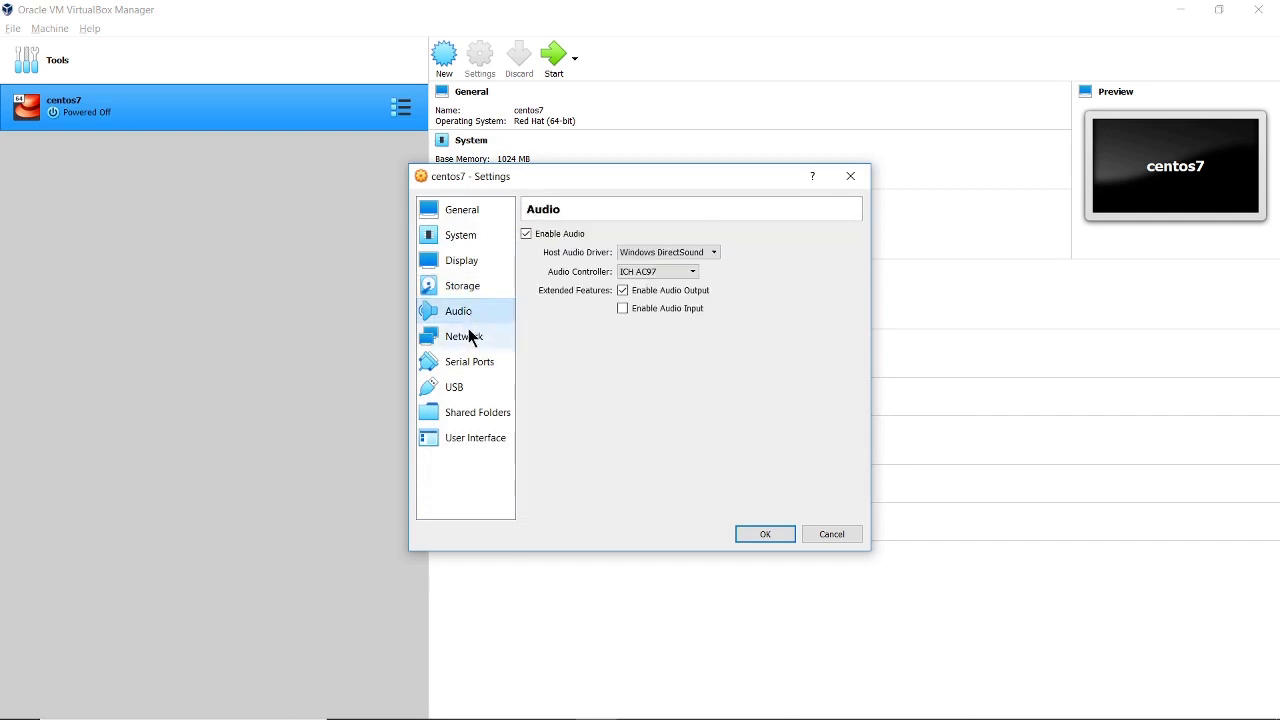
Set Adapter 1 to Bridged Adapter on the Qualcomm Atheros QCA9377 wireless adapter and save
click(468, 337)
click(640, 277)
click(638, 294)
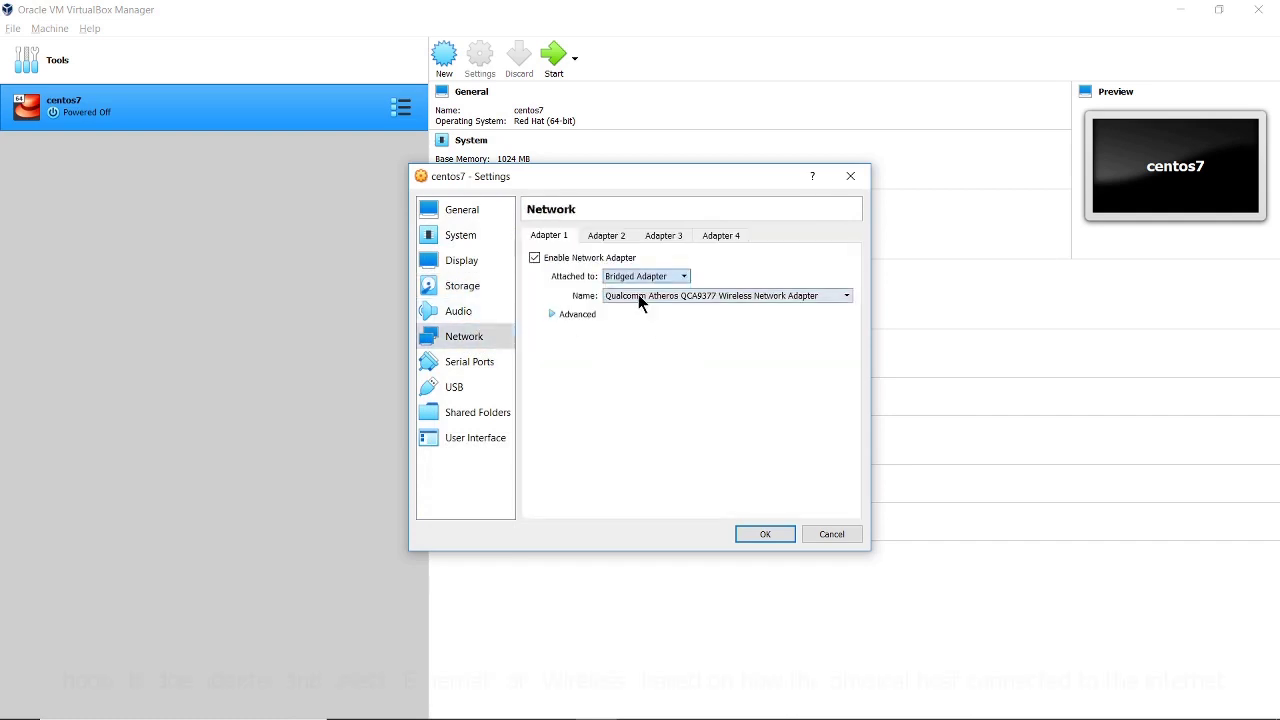
click(638, 294)
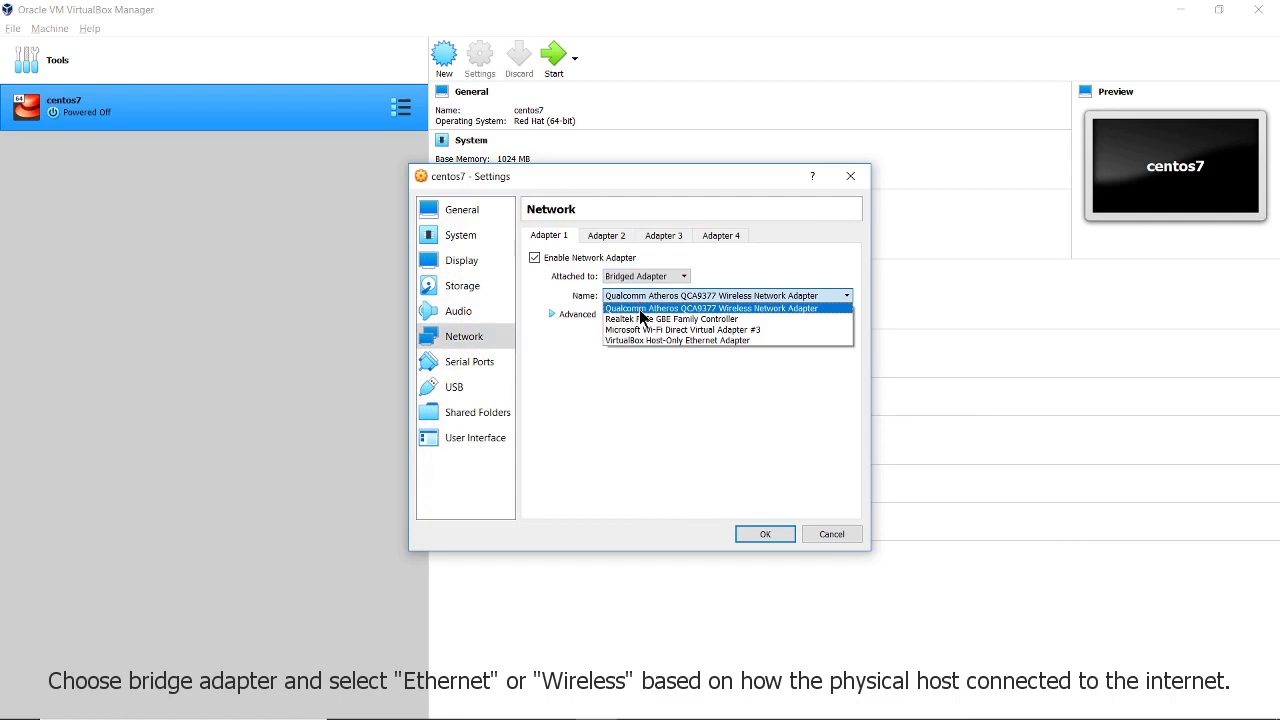
click(640, 310)
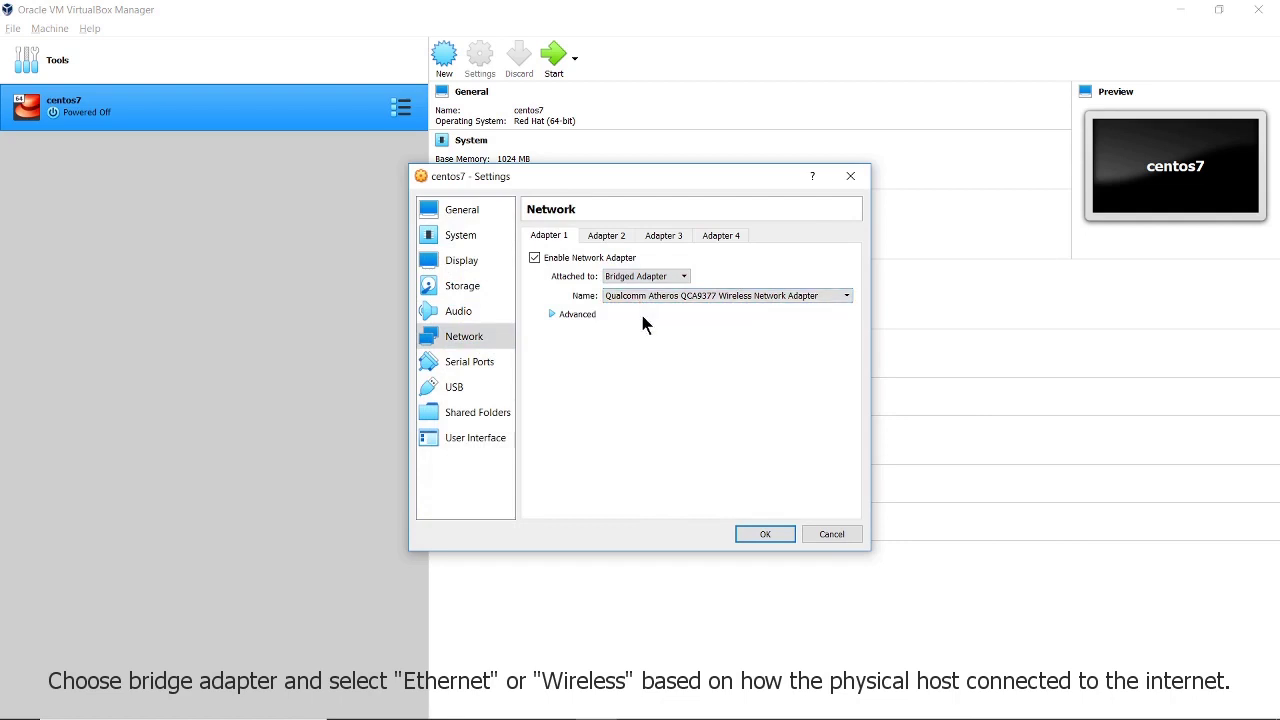
click(745, 533)
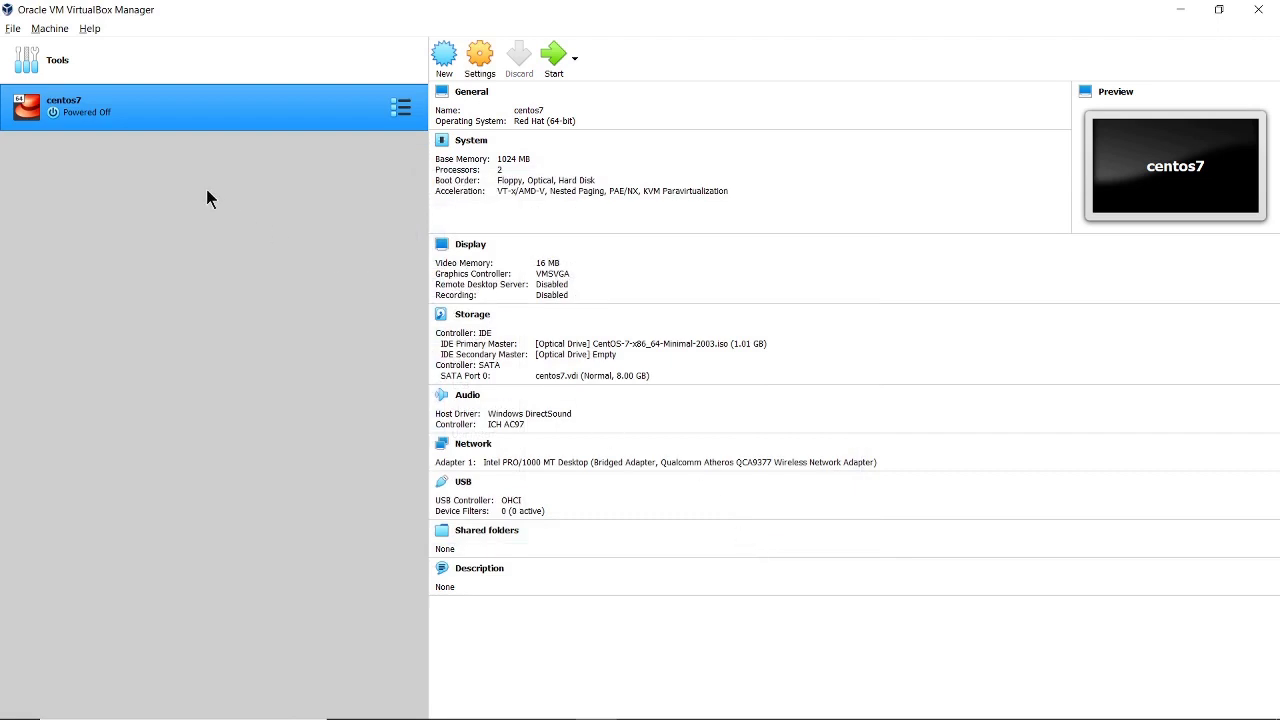
Start centos7 normally and boot the Install CentOS 7 menu entry
right_click(202, 113)
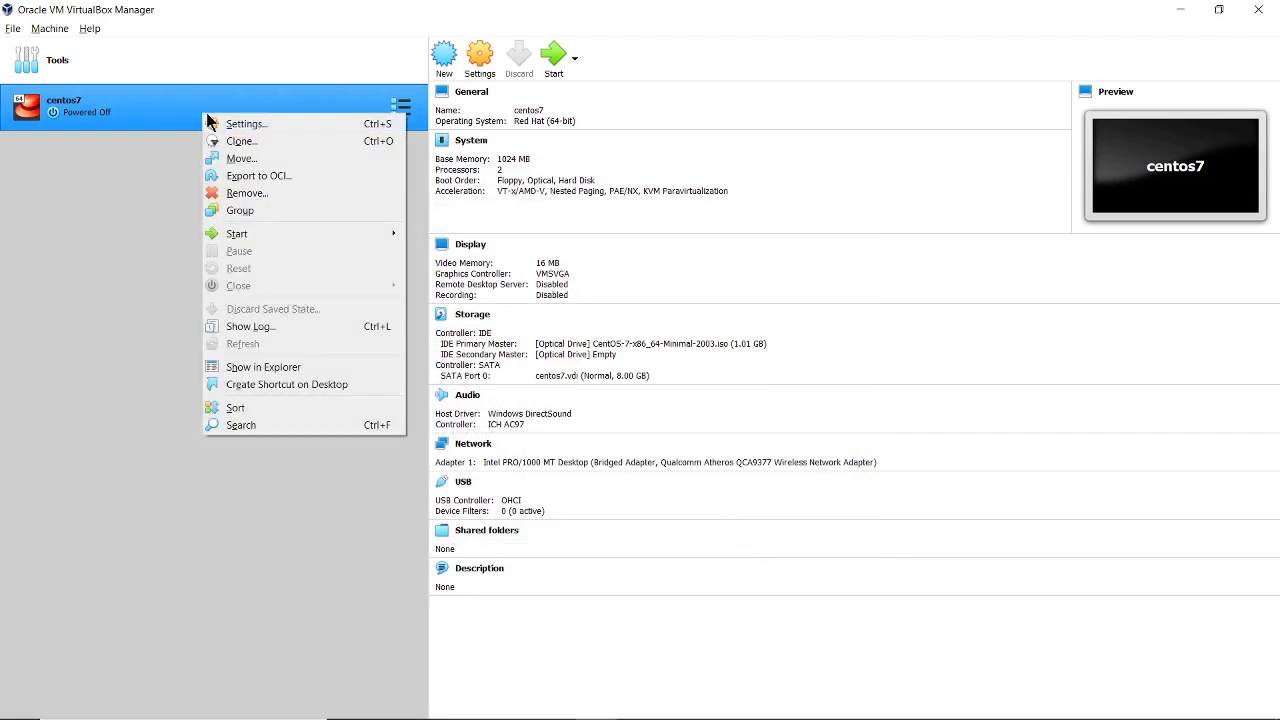
mouse_move(268, 235)
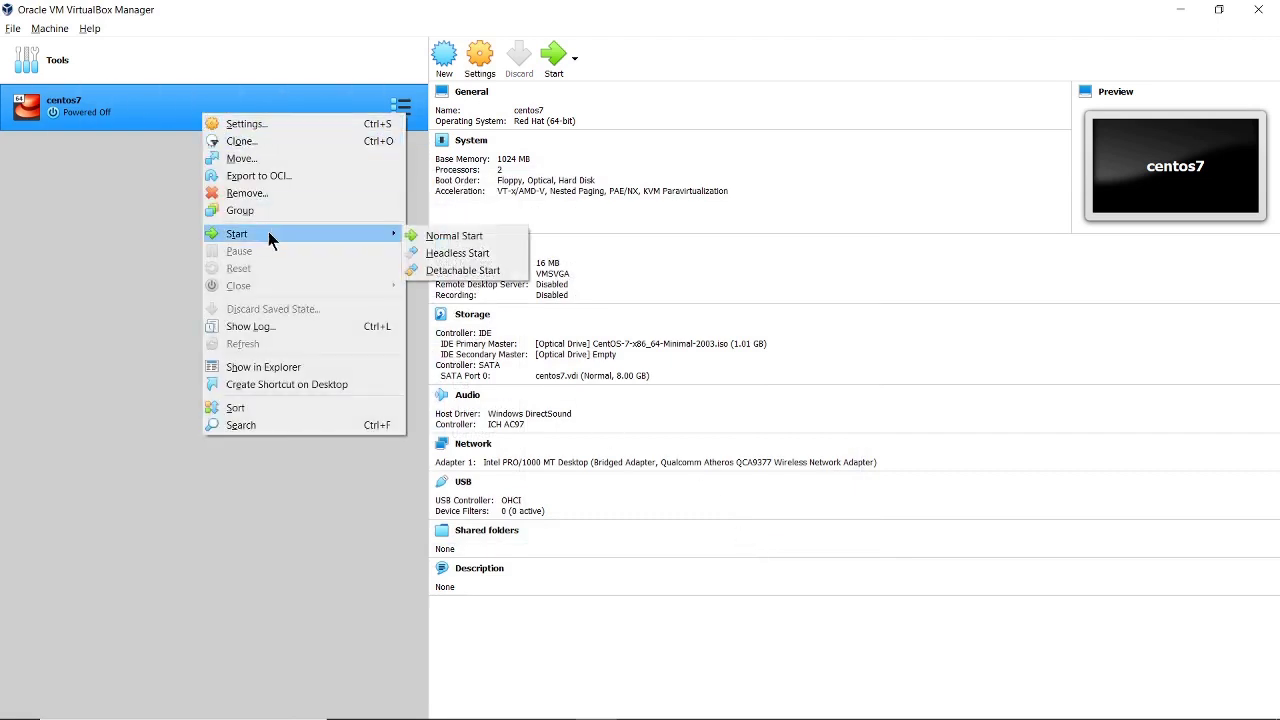
click(465, 236)
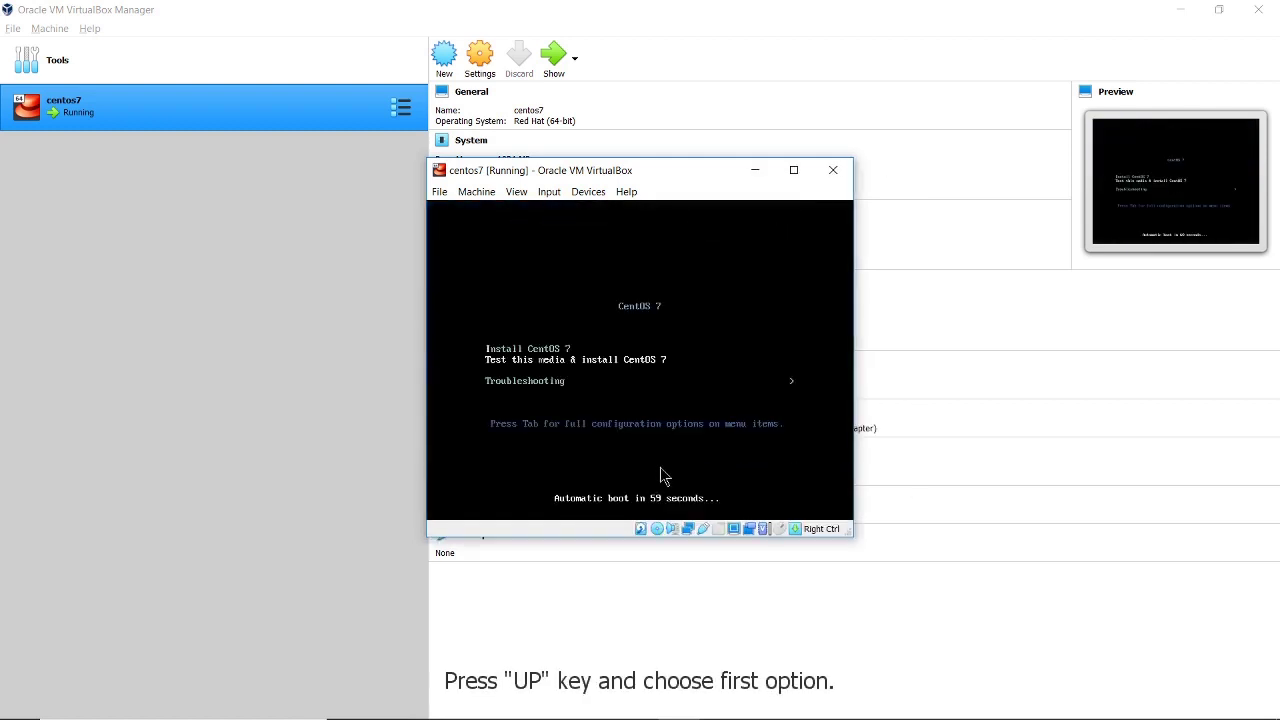
key(Up)
key(Return)
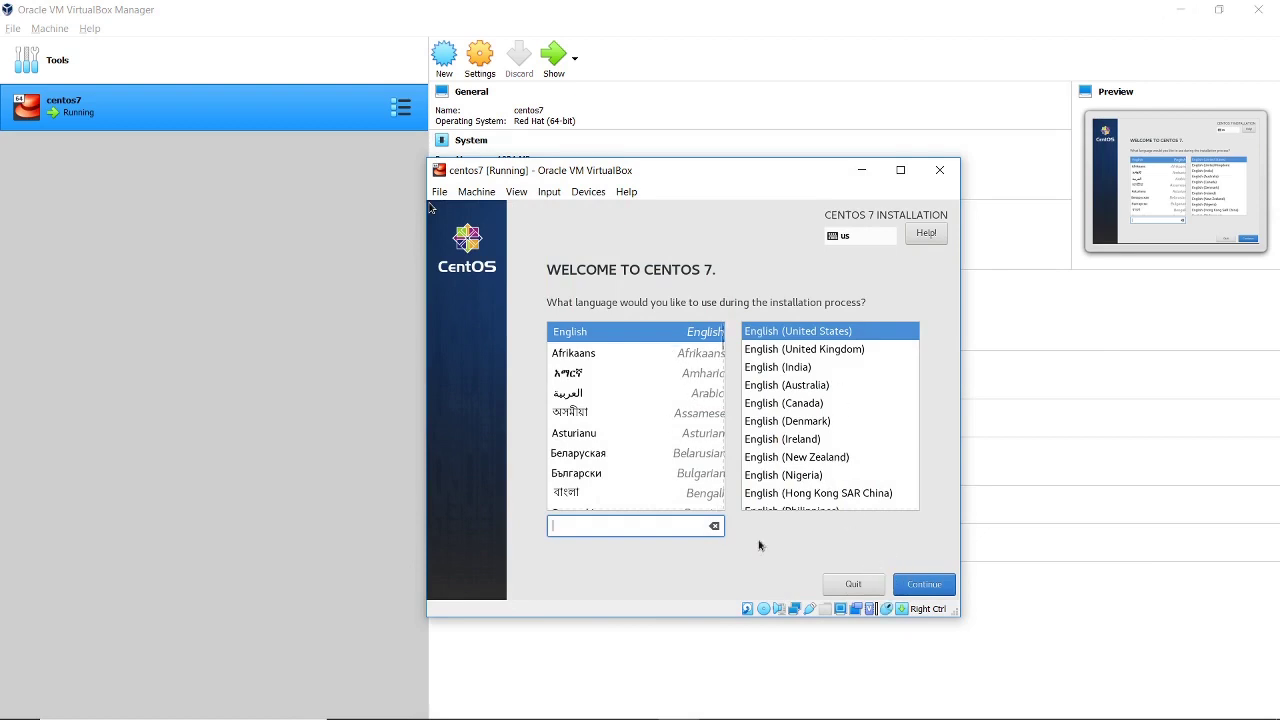
Keep English as the language and accept the default disk with automatic partitioning
click(936, 592)
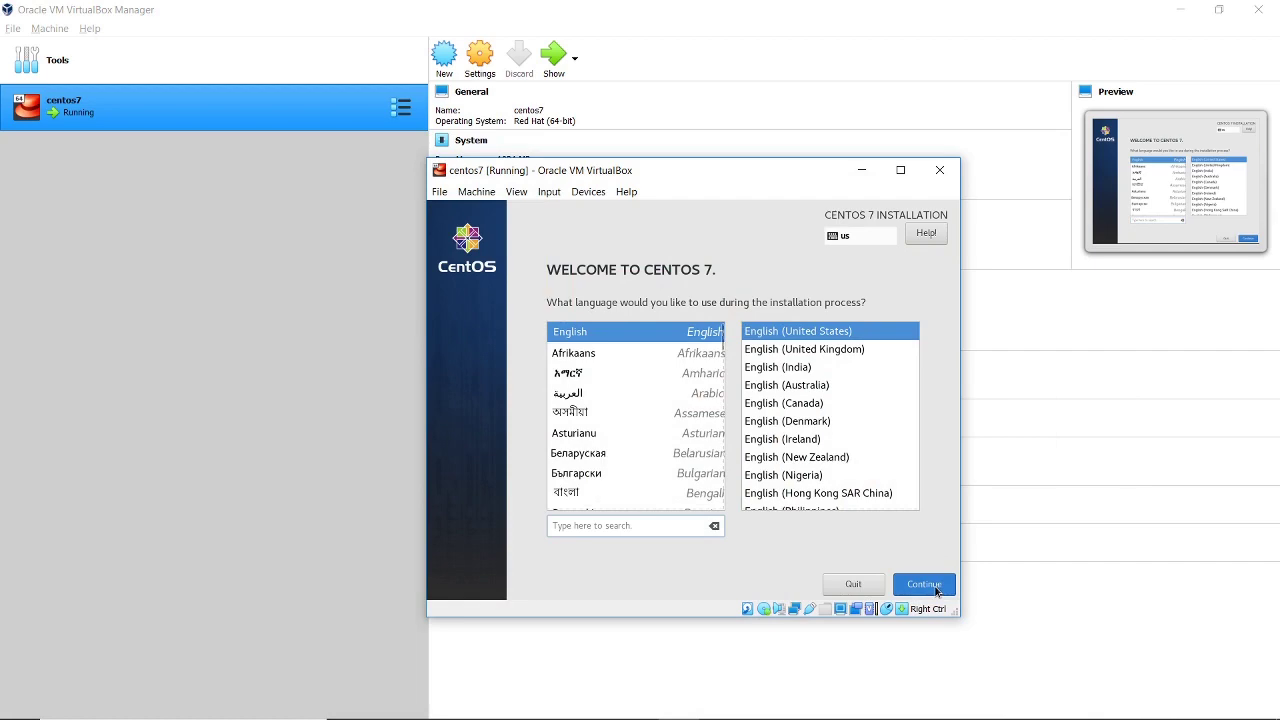
scroll(700, 450, down, 3)
click(600, 460)
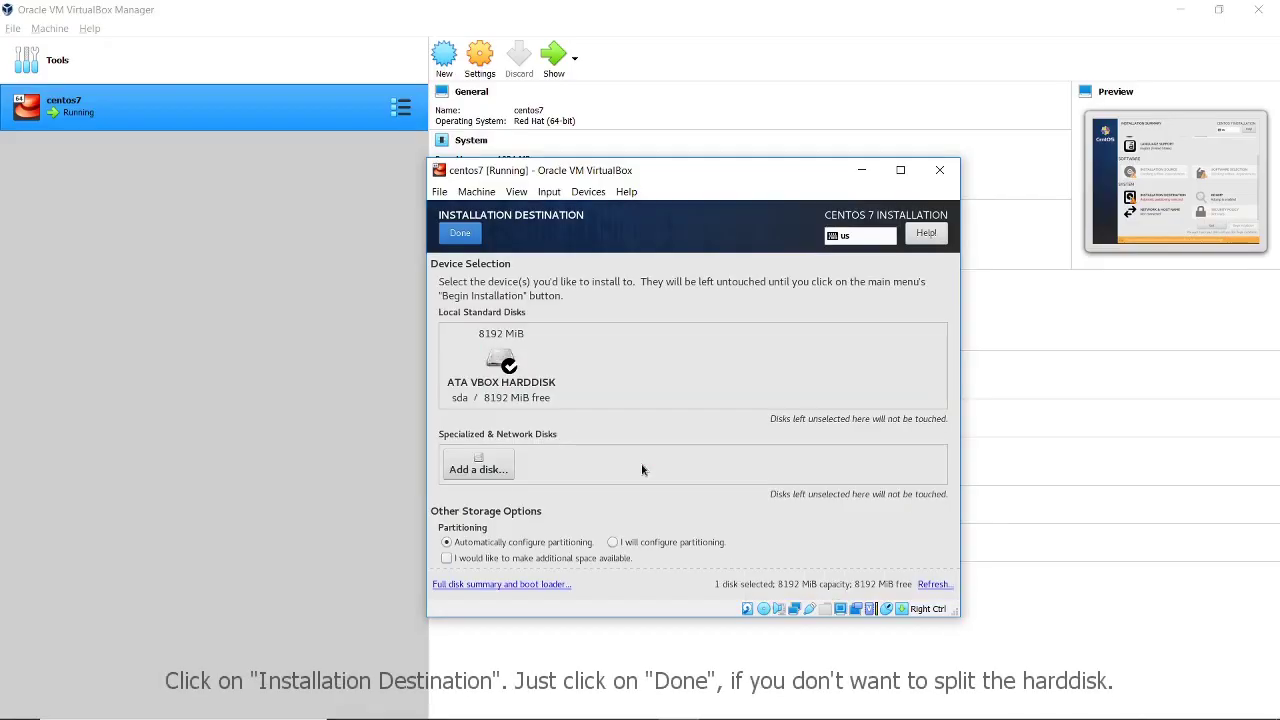
click(458, 233)
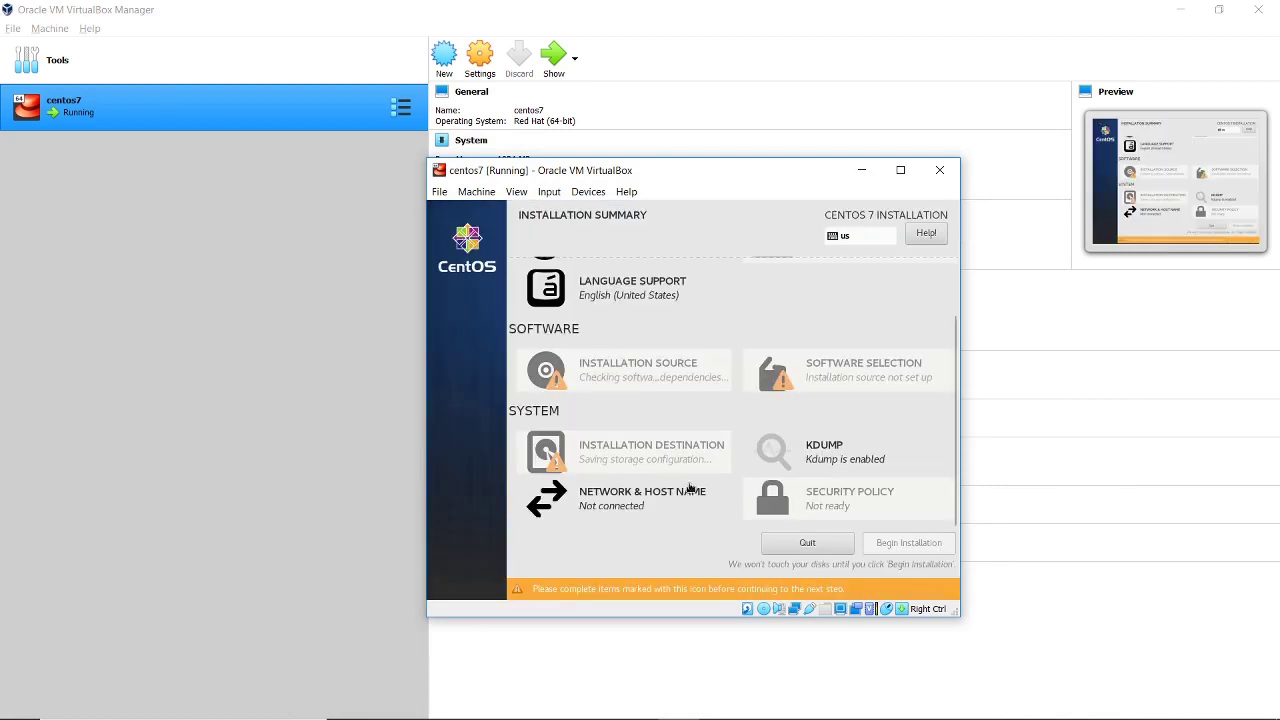
Switch Ethernet enp0s3 on in Network & Host Name so it connects
click(613, 497)
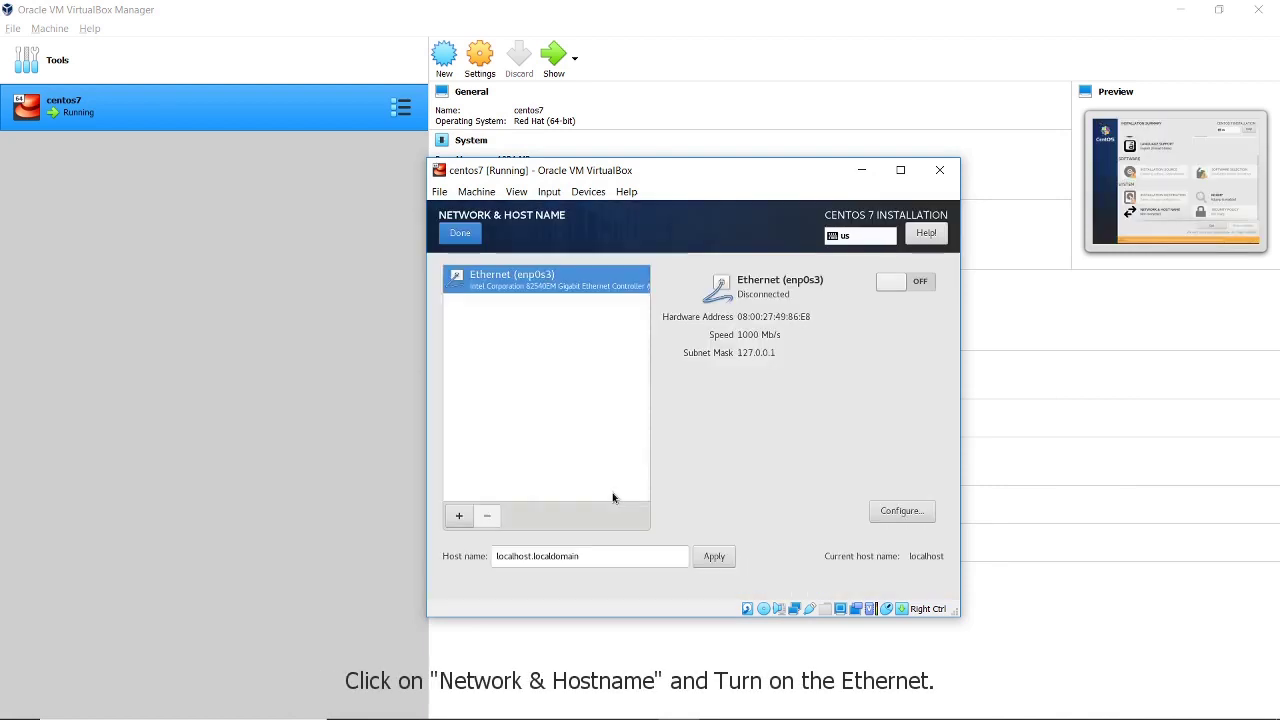
click(917, 284)
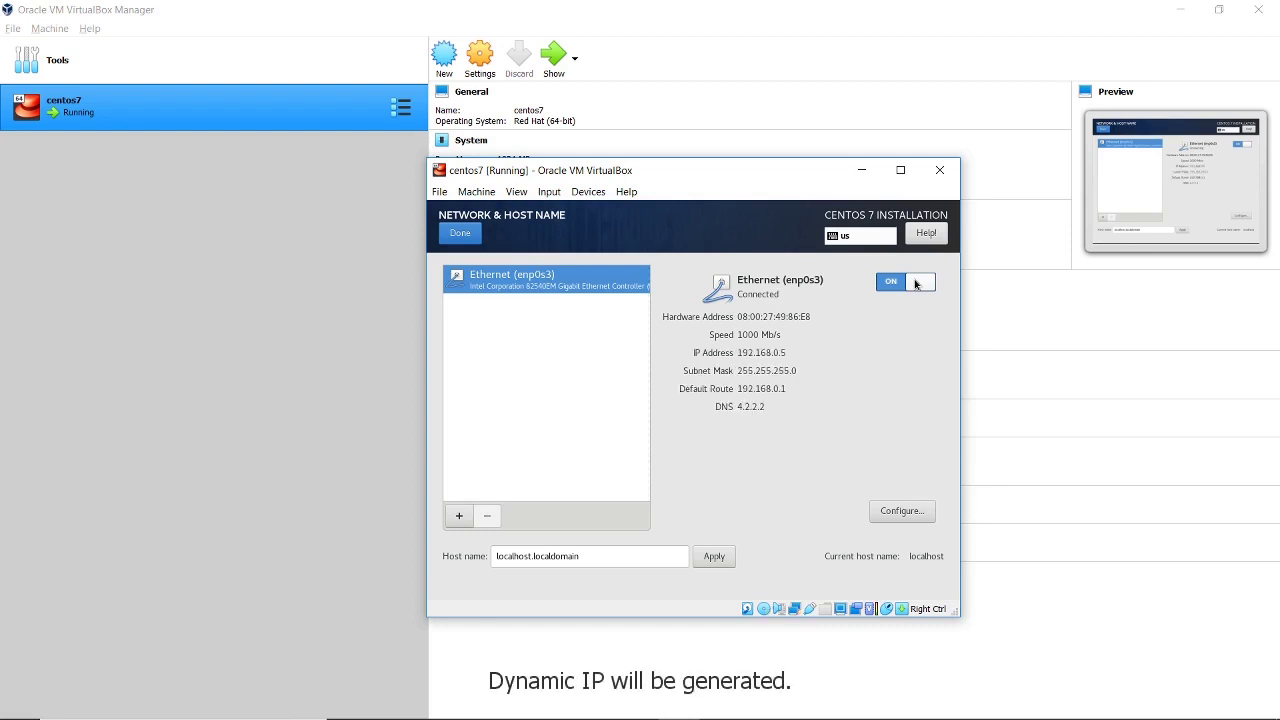
click(459, 234)
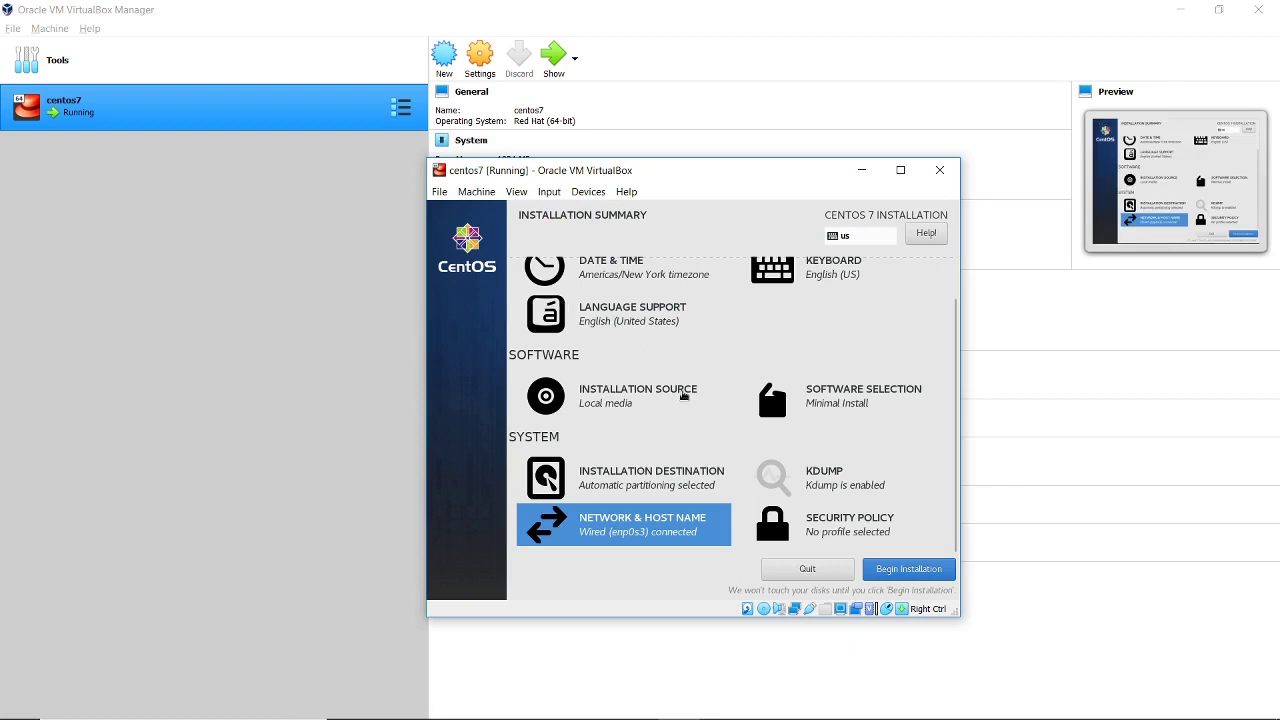
Begin the installation and set and confirm the root password, accepting it despite being short
click(893, 568)
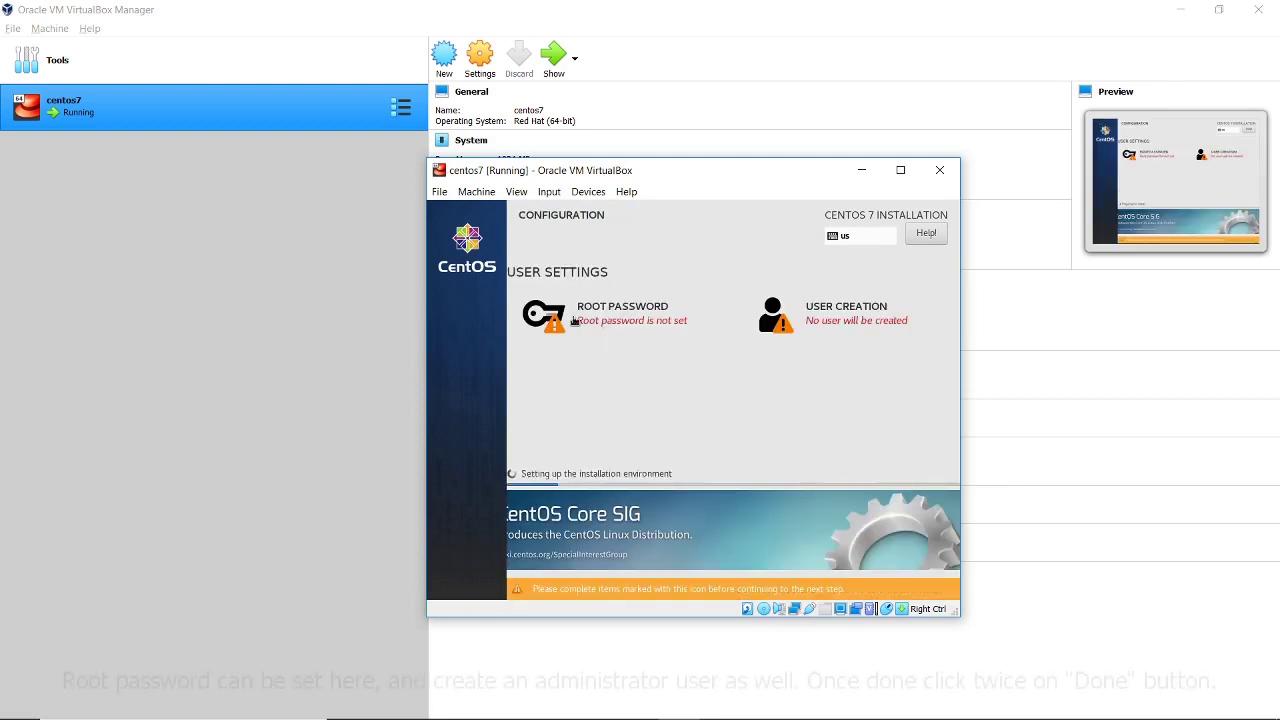
click(573, 320)
text(*****)
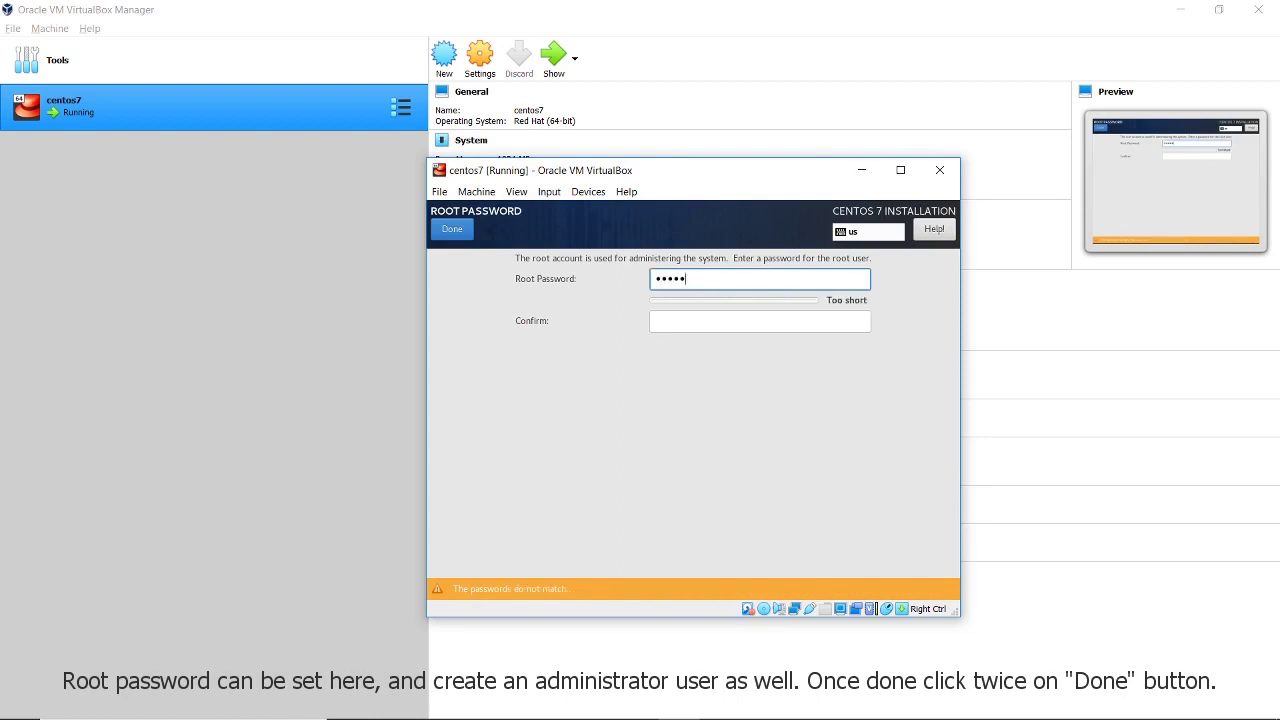
key(BackSpace)
click(700, 320)
text(****)
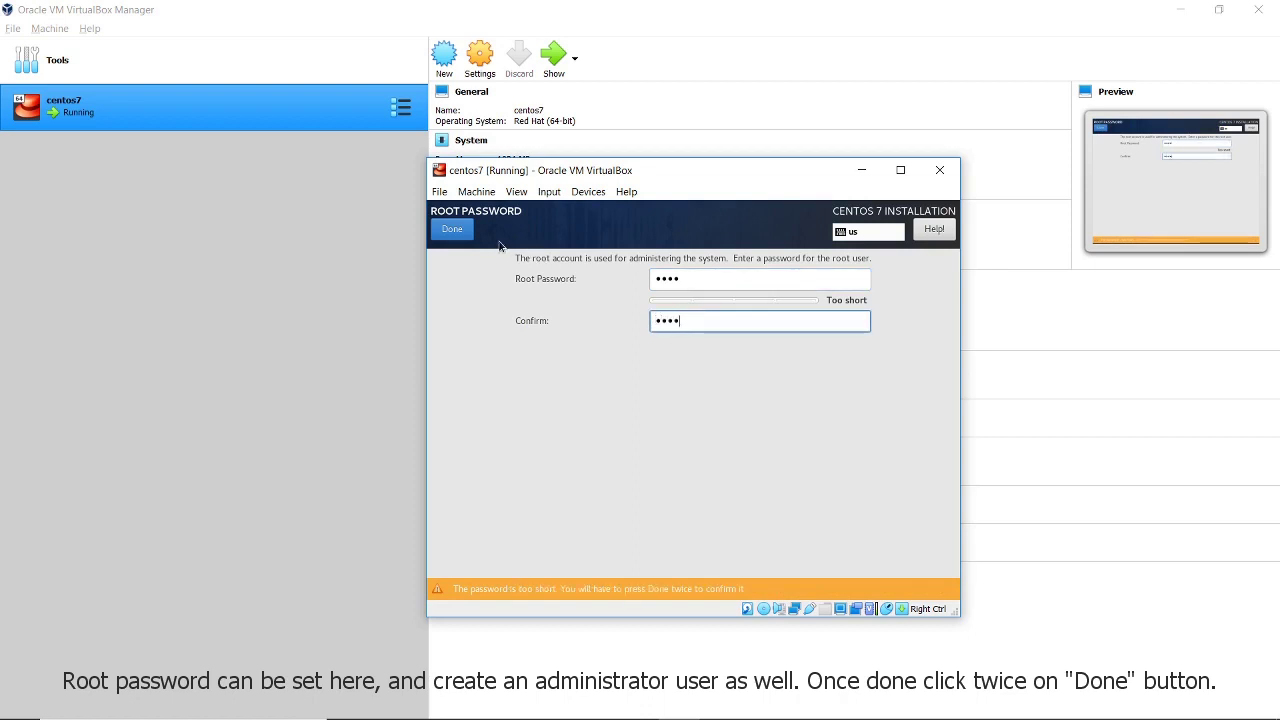
click(468, 234)
click(468, 234)
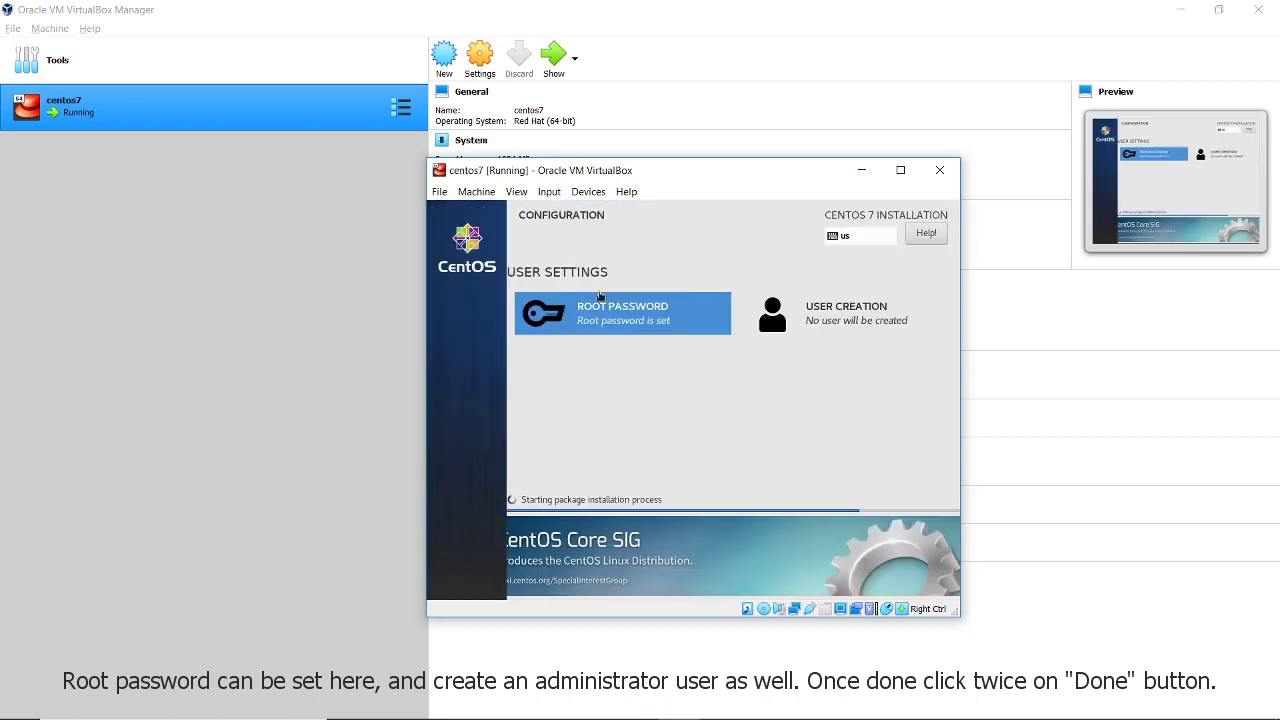
Create administrator user admin with a confirmed password, accepting the short password
click(820, 320)
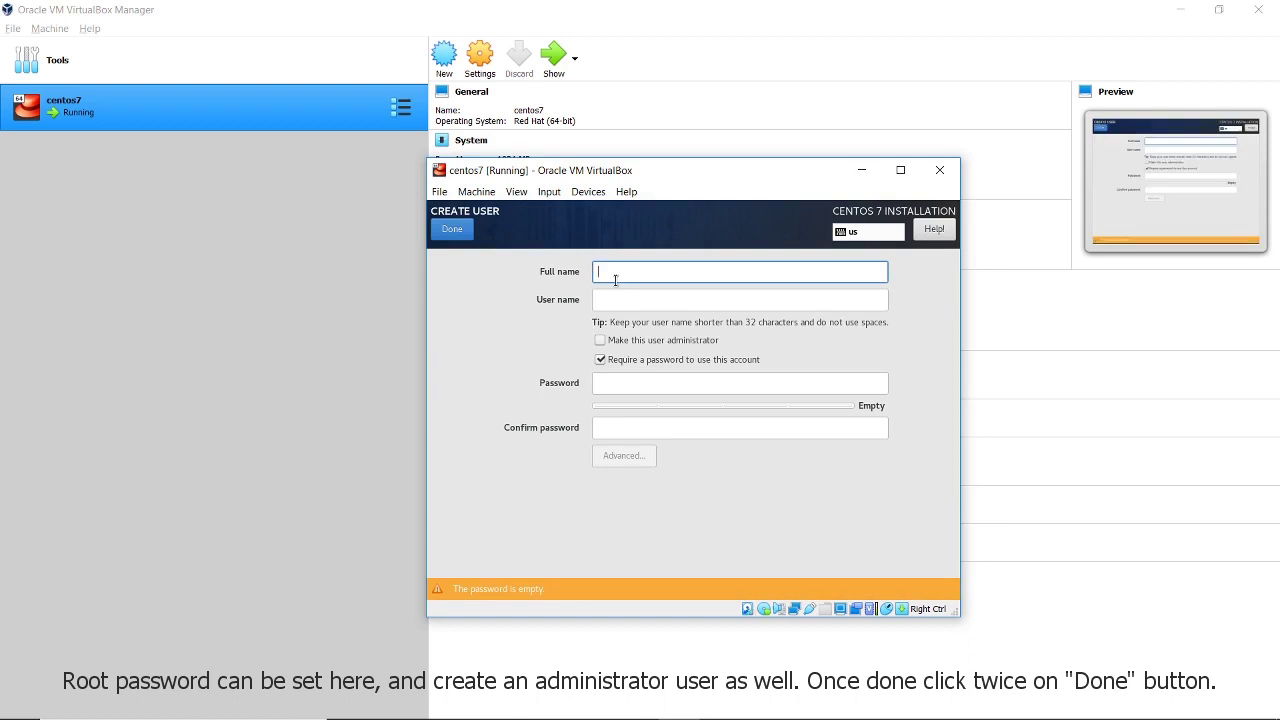
text(admin)
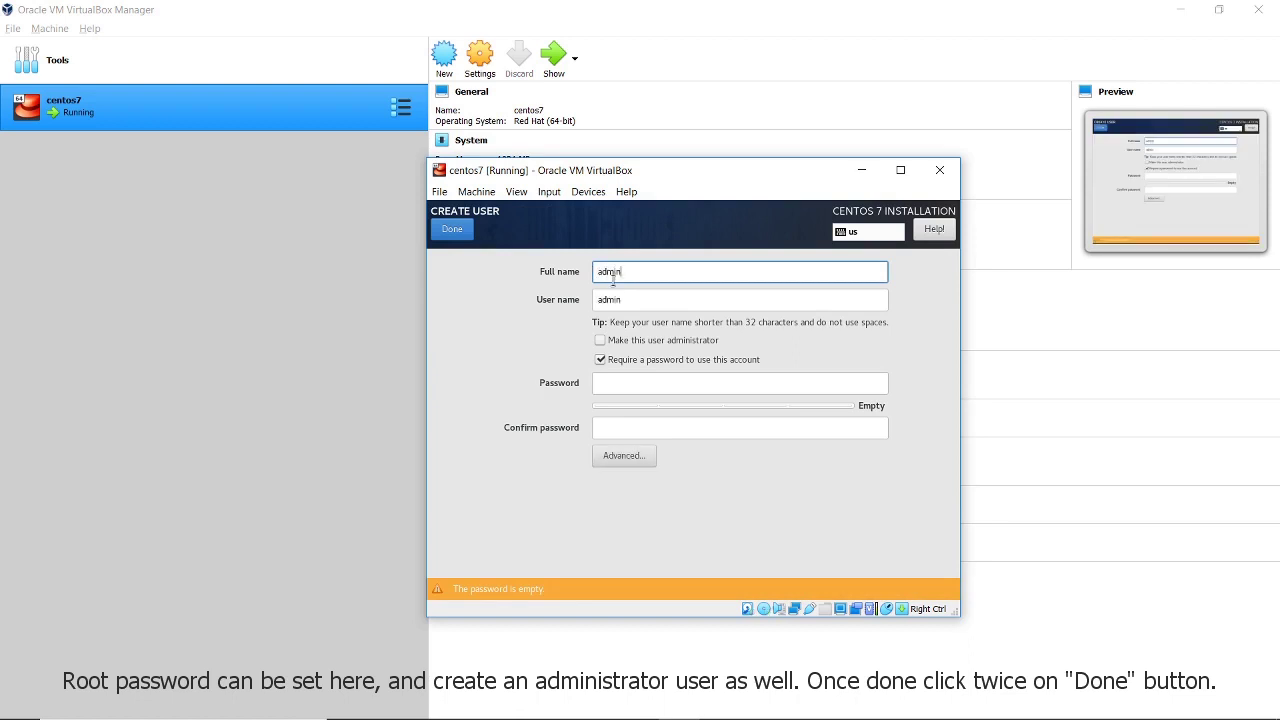
click(600, 341)
click(606, 383)
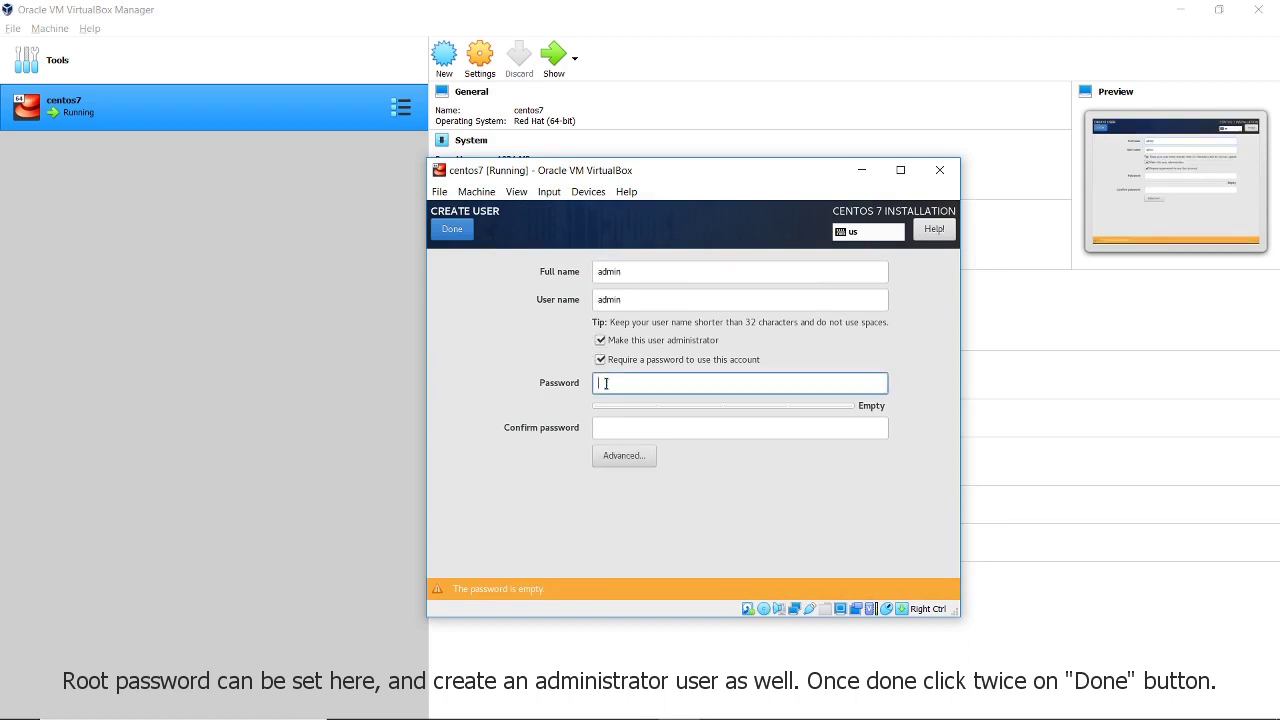
text(1234)
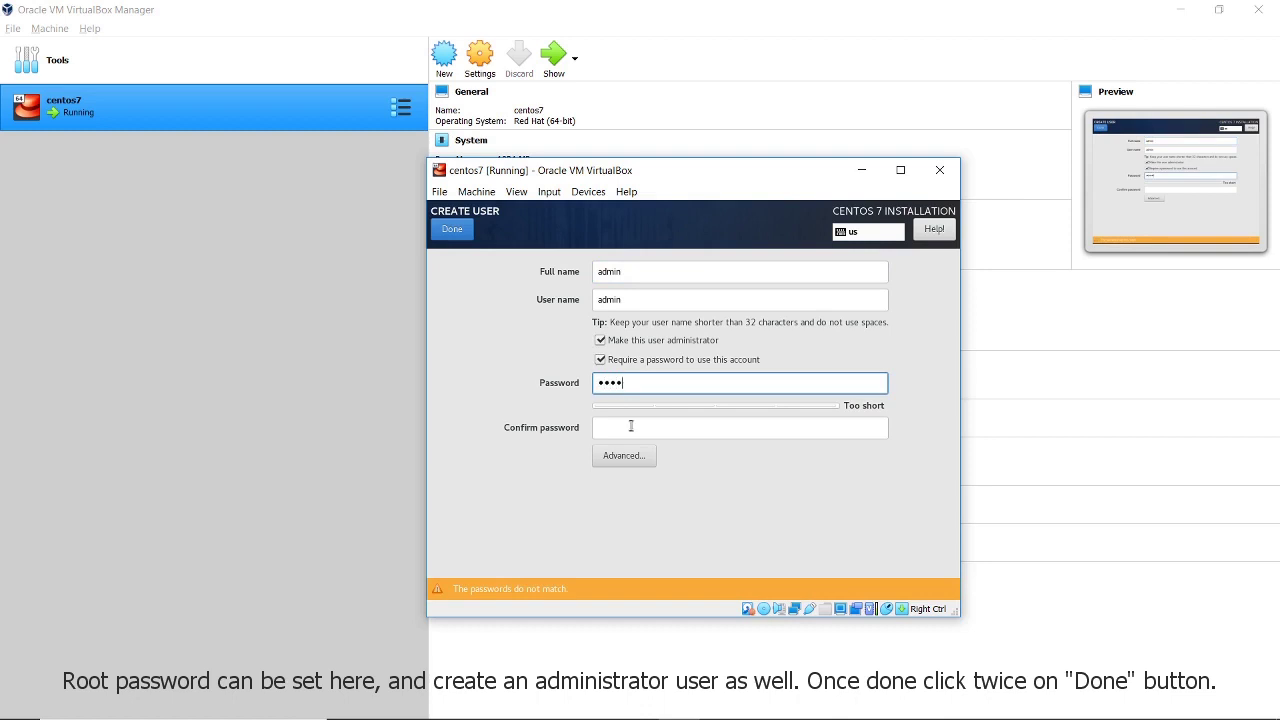
click(631, 426)
text(1234)
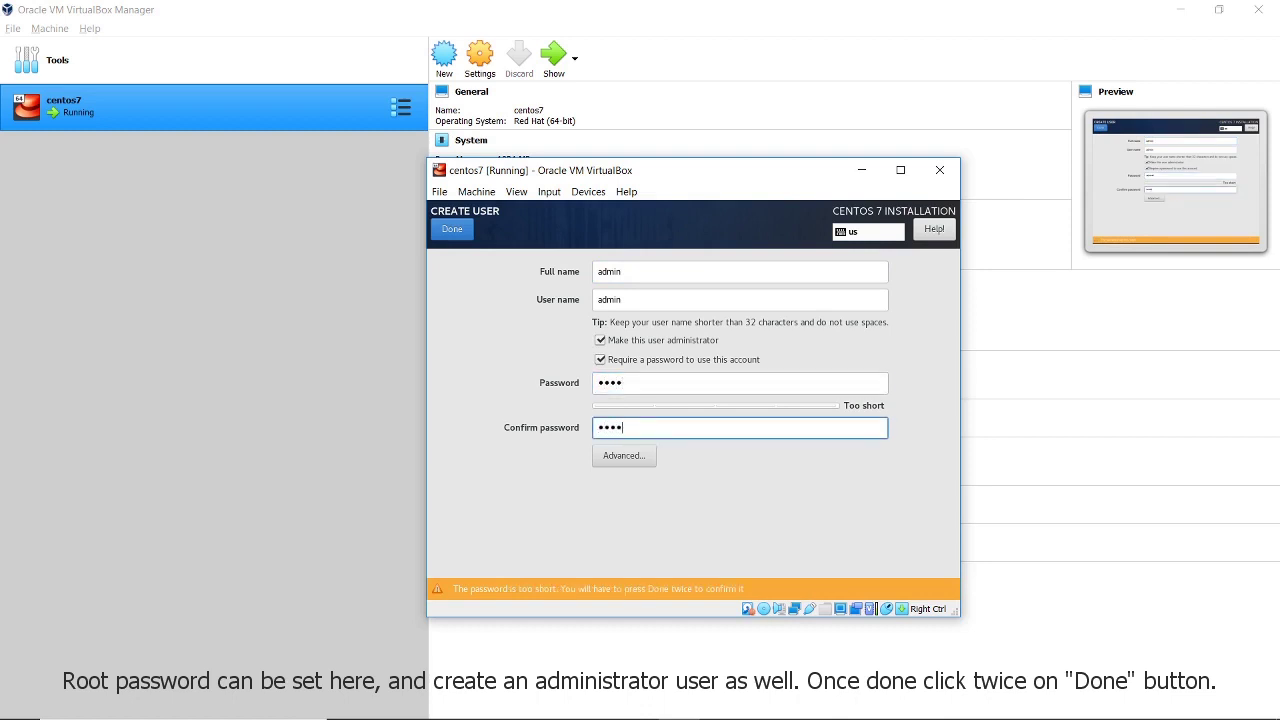
click(466, 233)
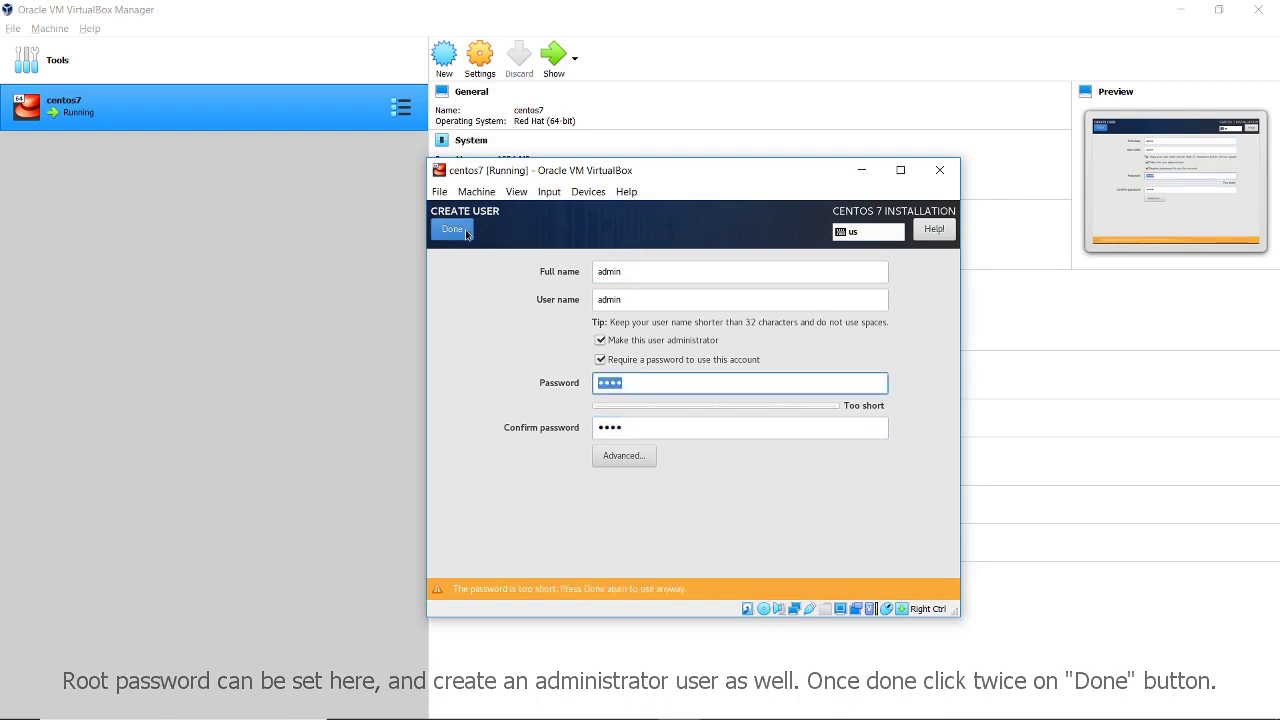
click(466, 233)
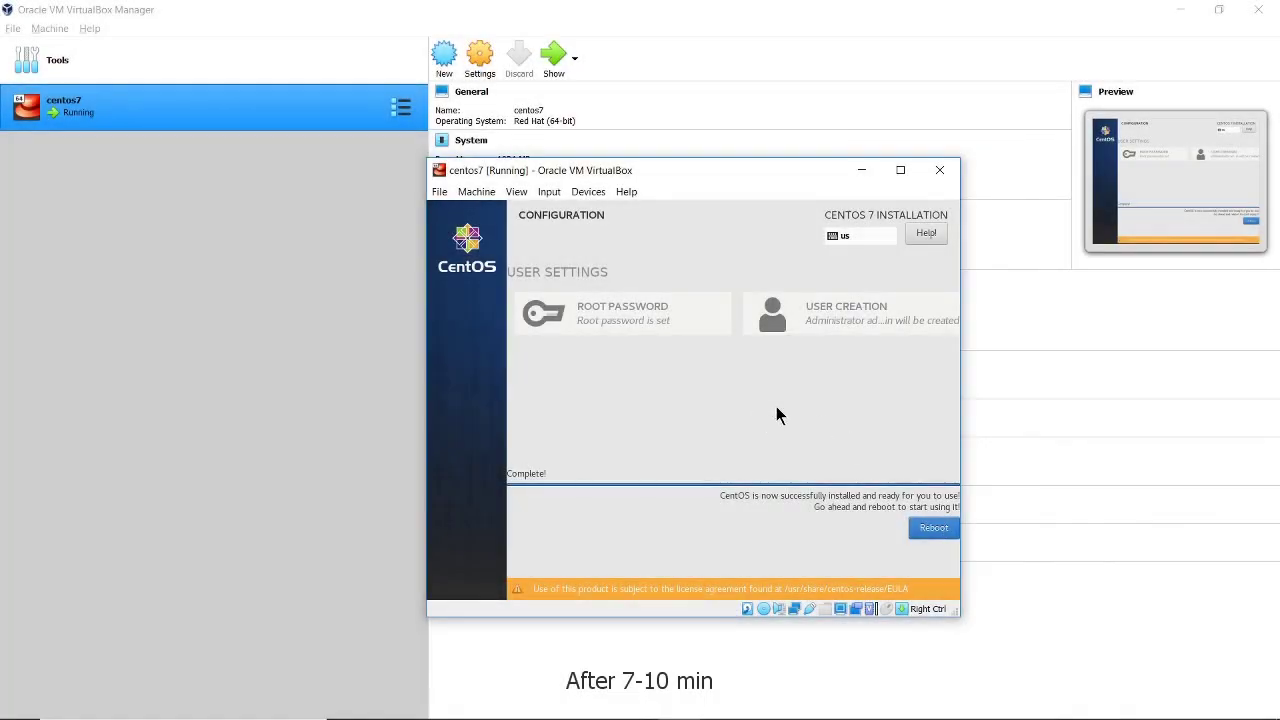
Reboot into installed CentOS, log in as admin, and run ip a to show 192.168.0.5
click(931, 533)
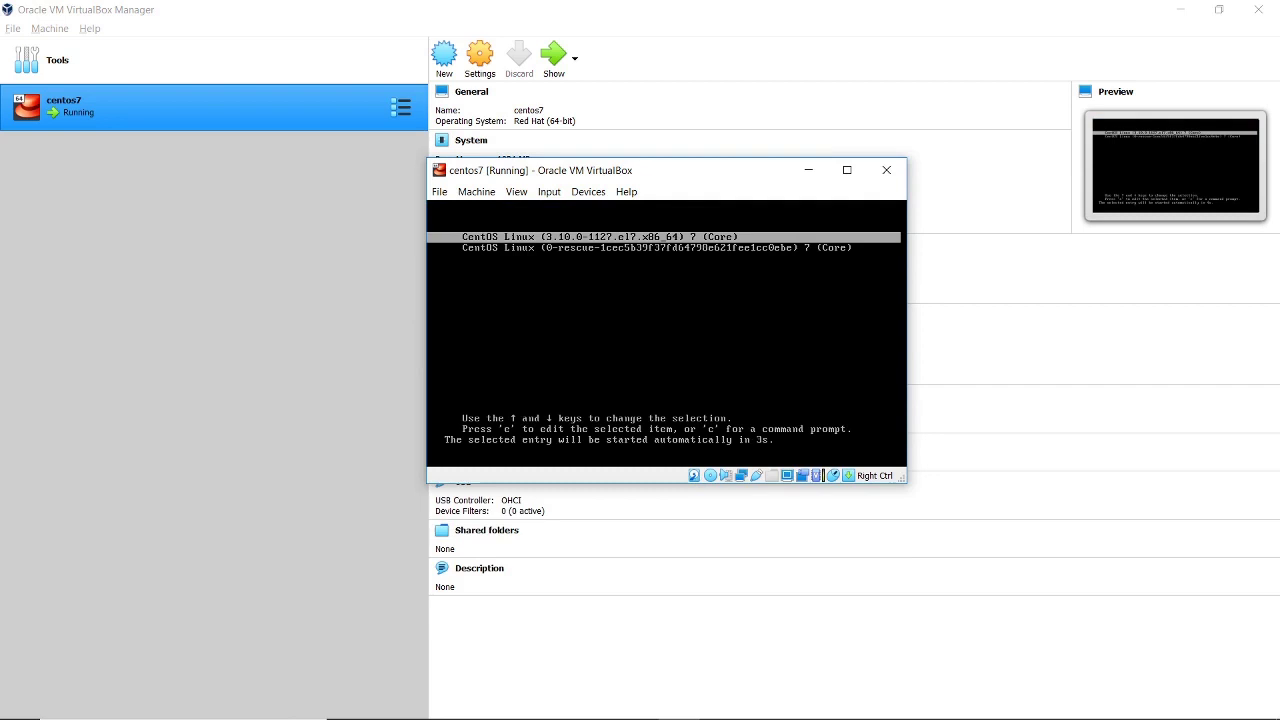
key(Return)
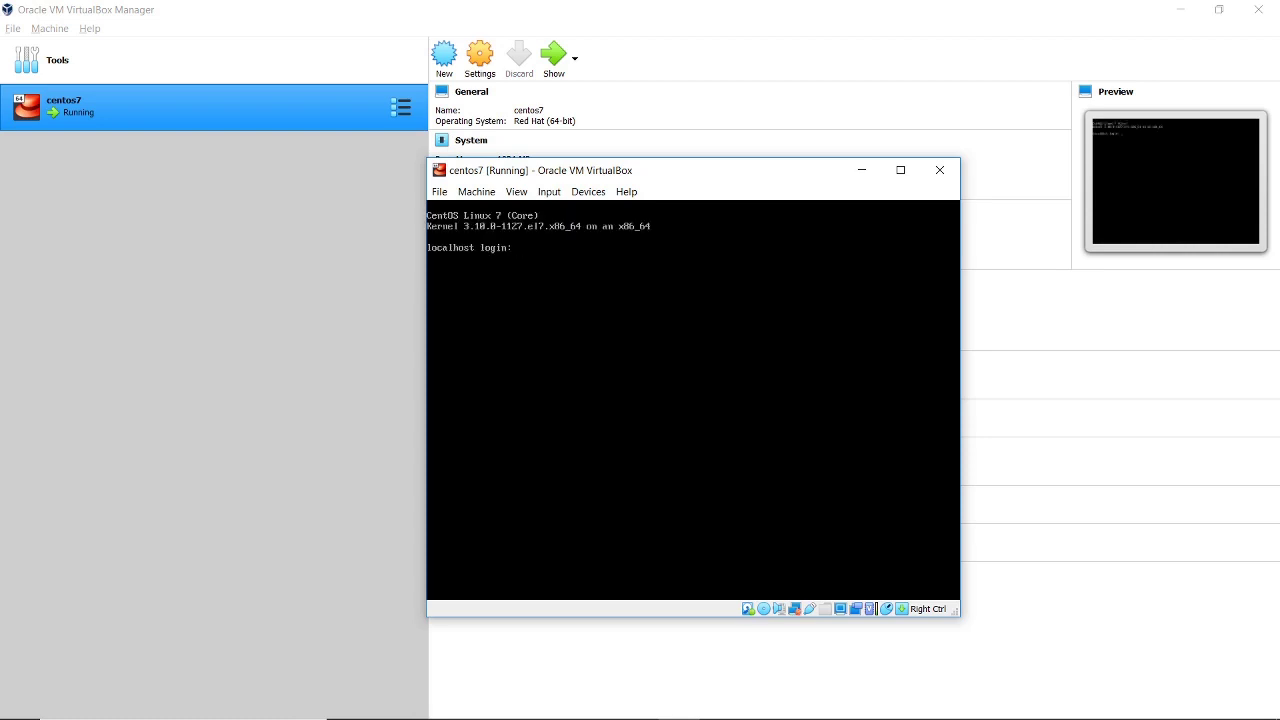
text(admin)
key(Return)
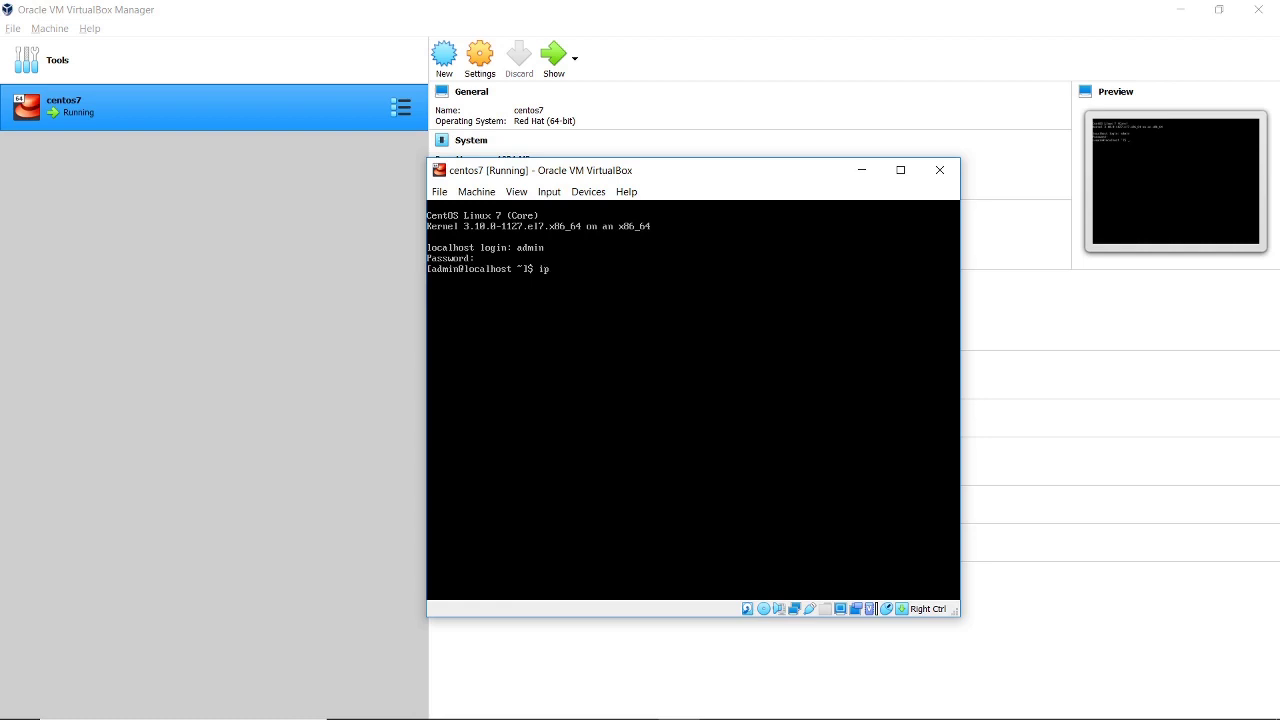
text(ip a)
key(Return)
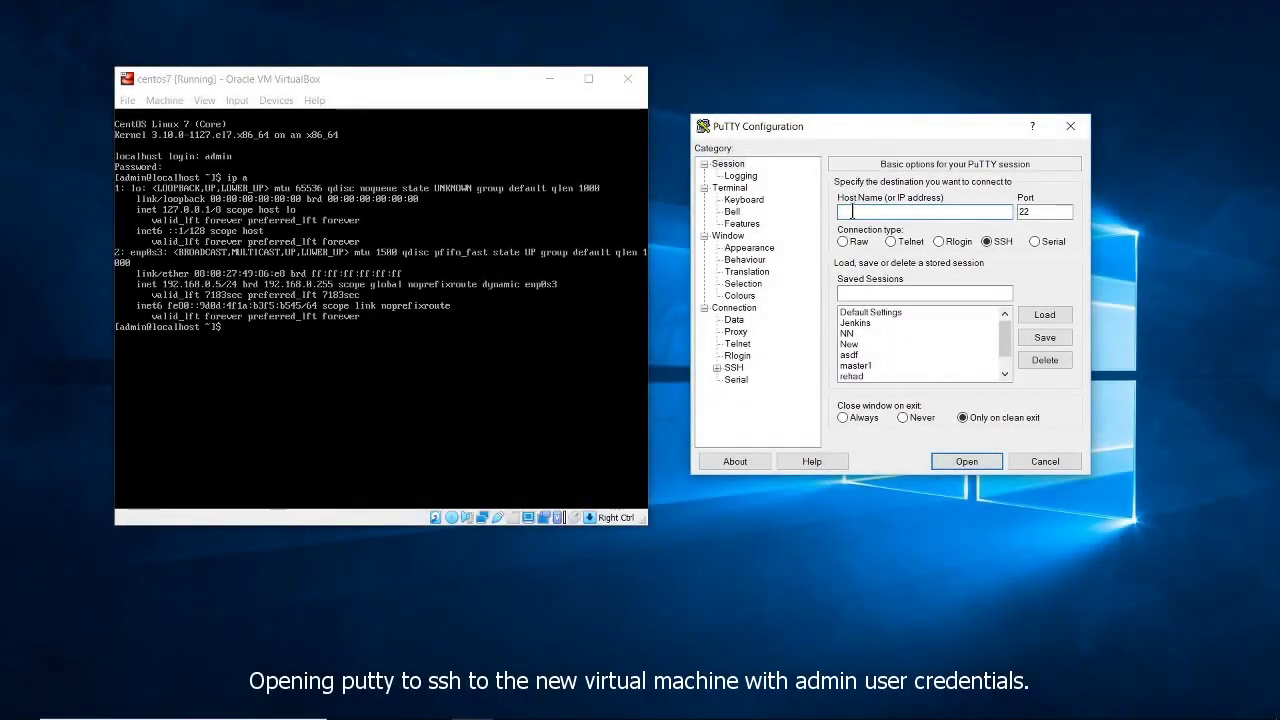
Connect by SSH to 192.168.0.5 on port 22 and log in as admin with the account password
text(192.168)
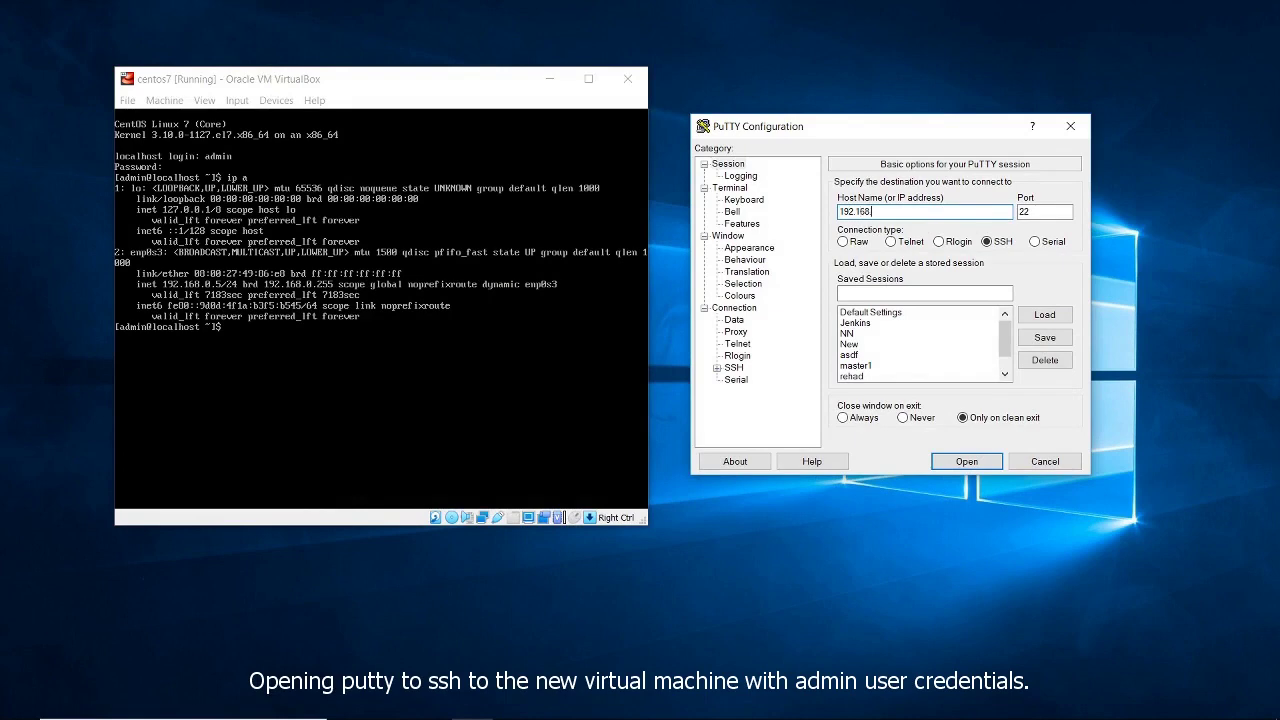
text(.0.5)
click(951, 461)
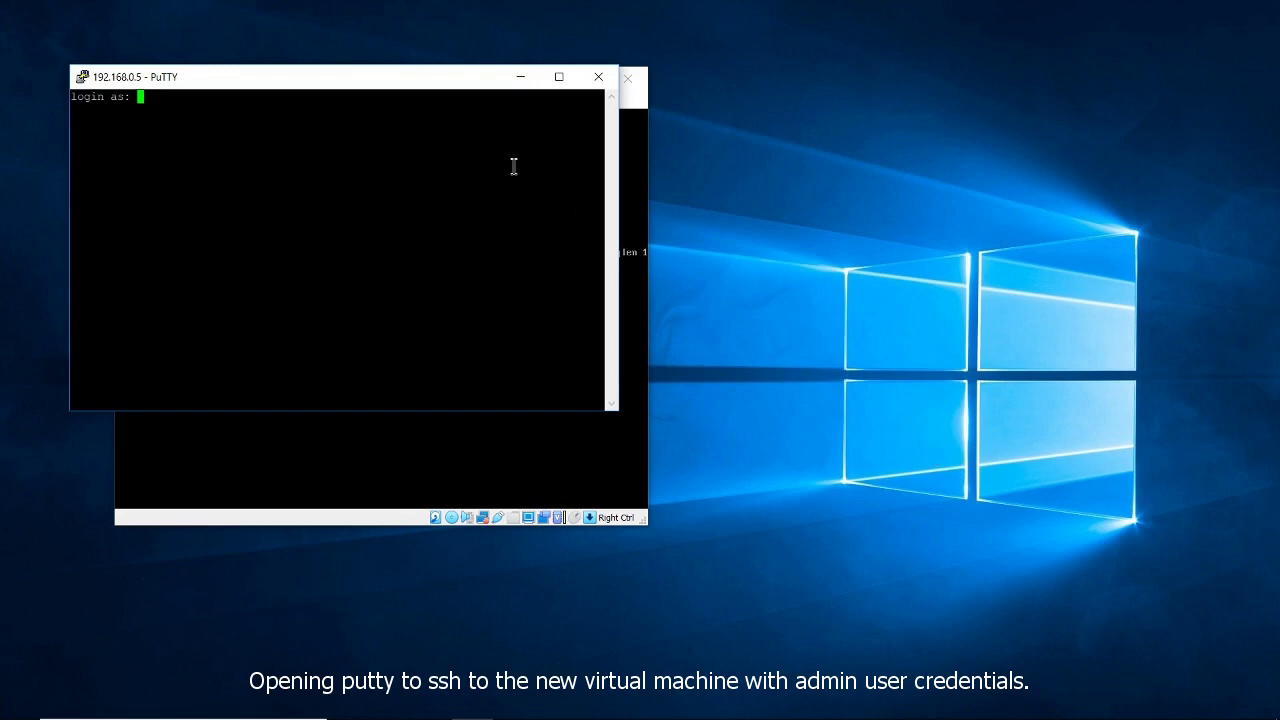
drag(423, 85, 1006, 158)
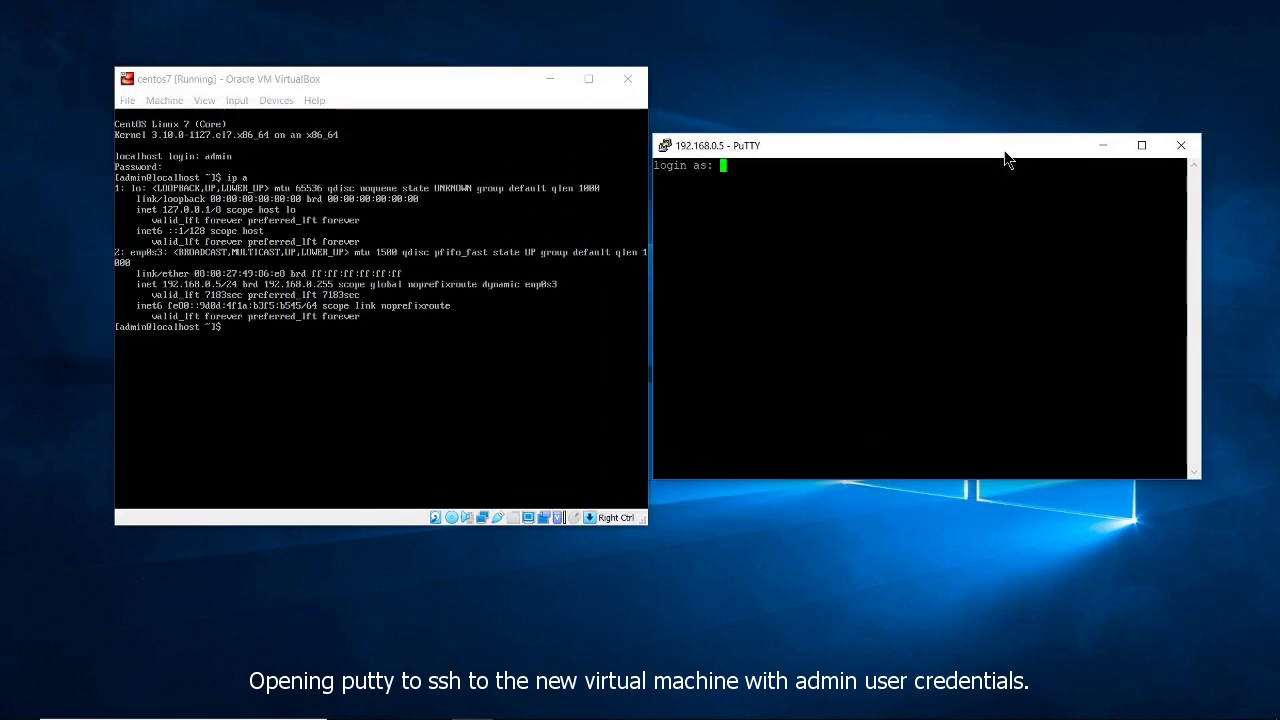
text(admin)
key(Return)
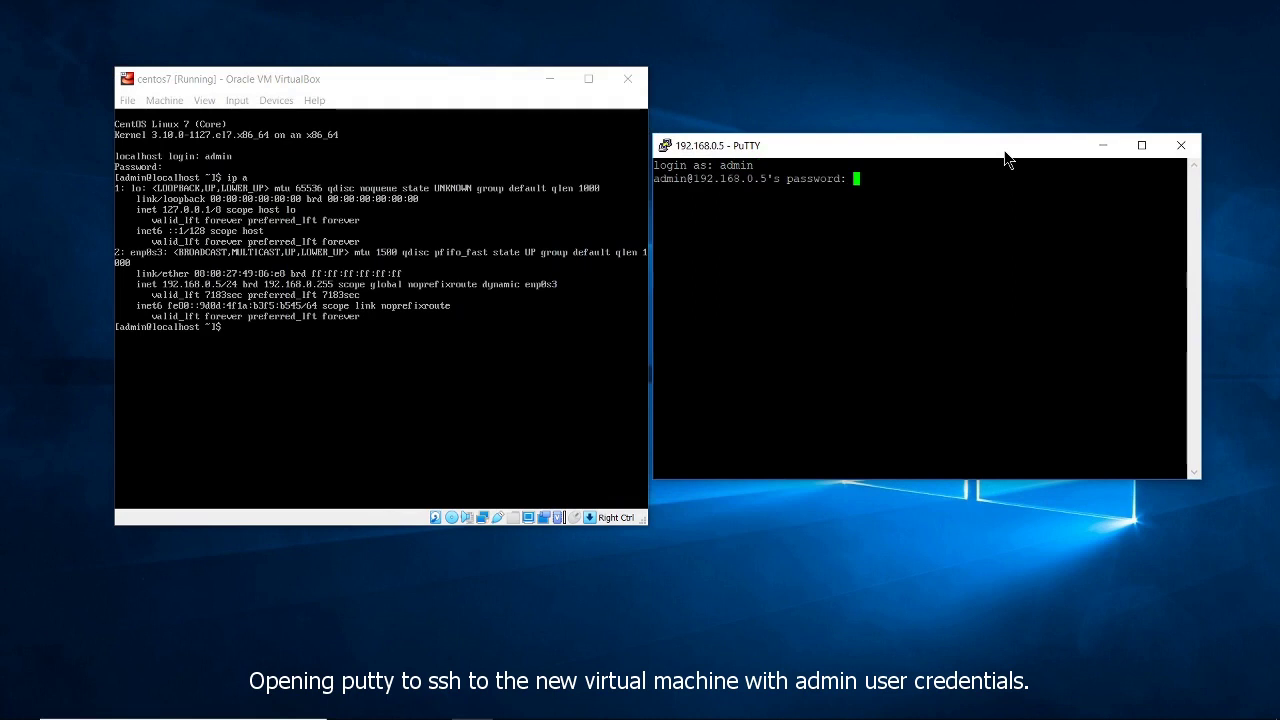
key(Return)
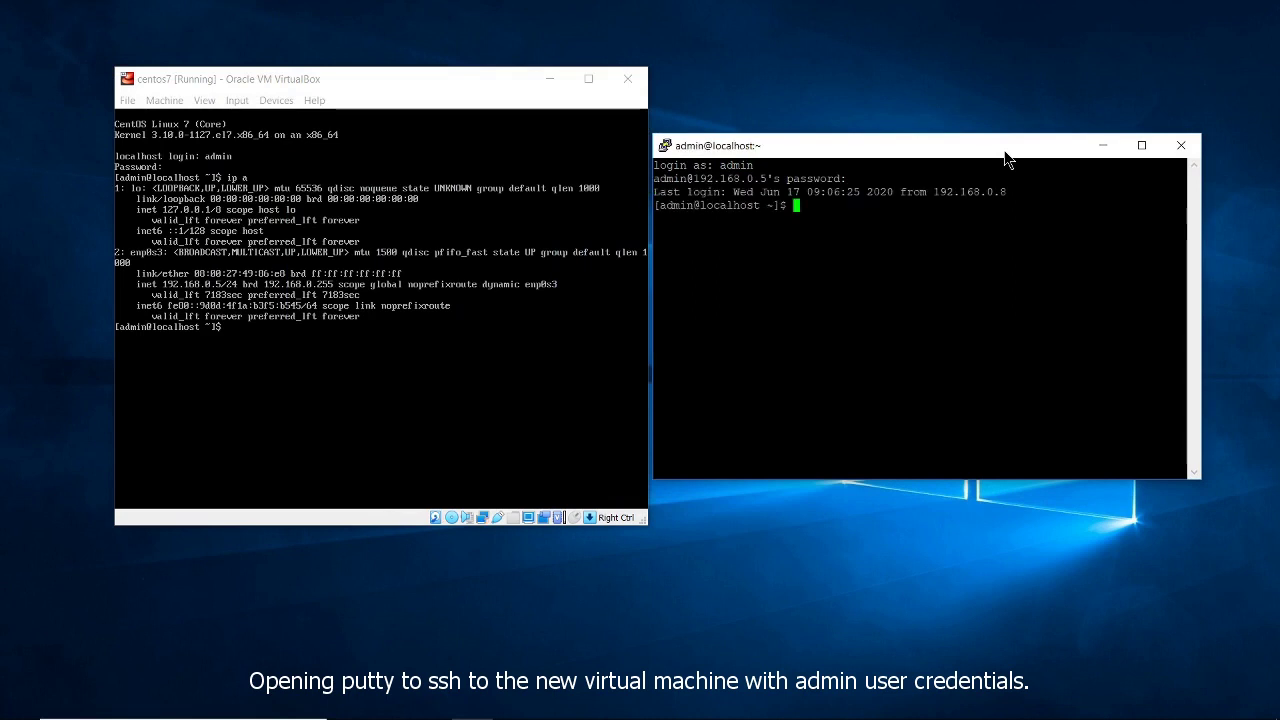